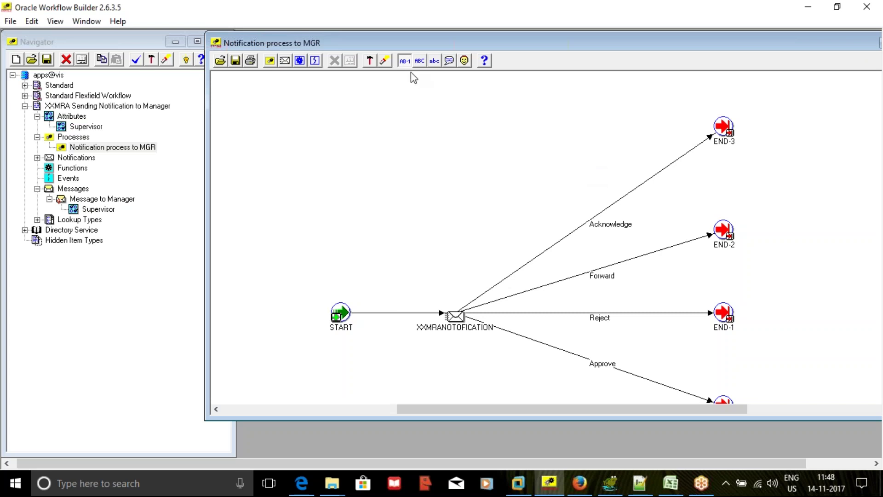
# Step: Inspect the Supervisor attribute's properties and its available data types, leaving them unchanged
pyautogui.doubleClick(62, 127)
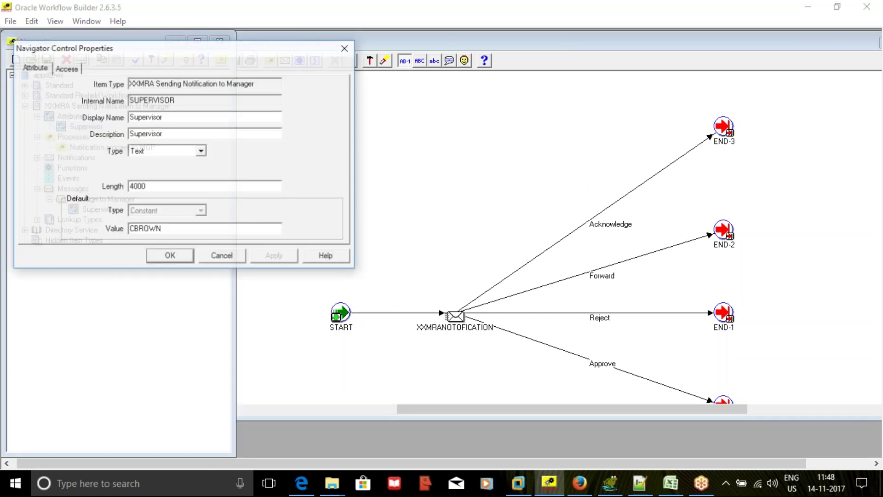
pyautogui.click(201, 151)
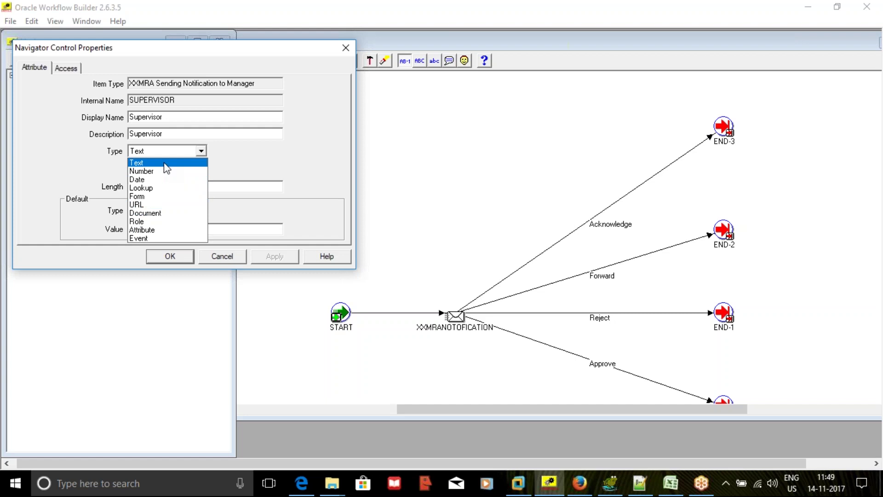
pyautogui.click(246, 154)
pyautogui.click(348, 54)
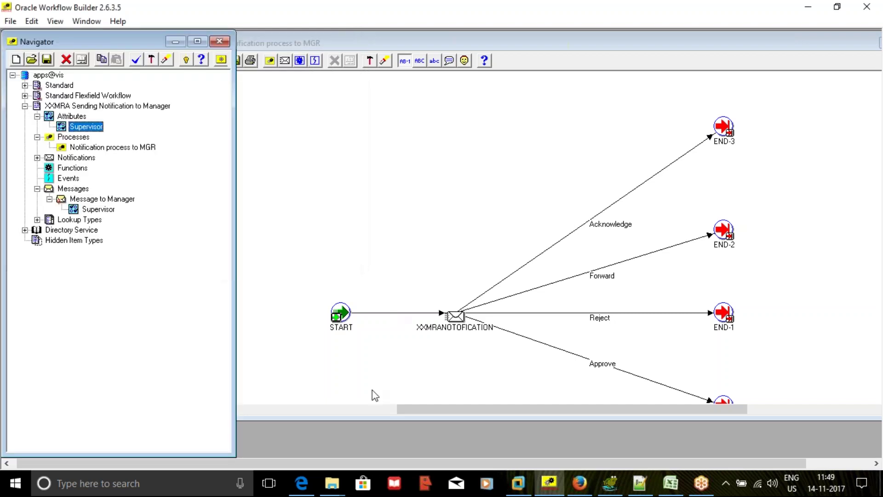
# Step: Switch to Firefox and review the Message to Manager notification's recipient details, greeting, hold name and body text
pyautogui.click(580, 484)
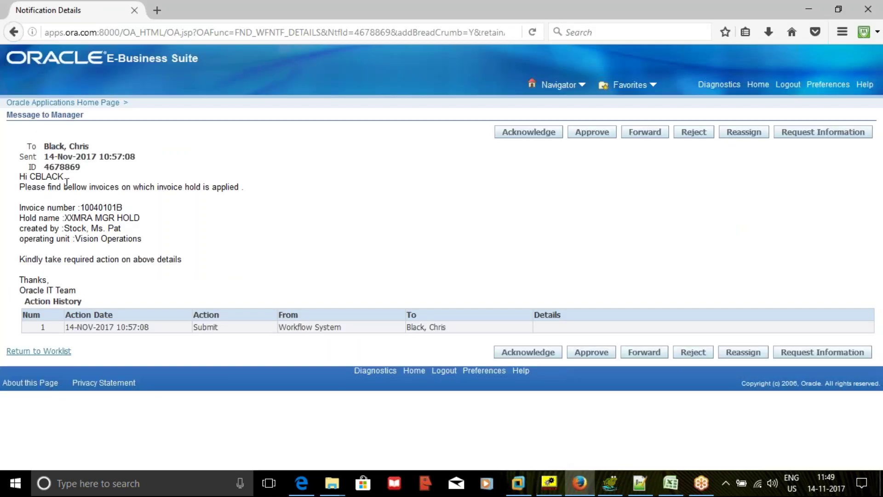
pyautogui.moveTo(20, 174); pyautogui.dragTo(98, 292)
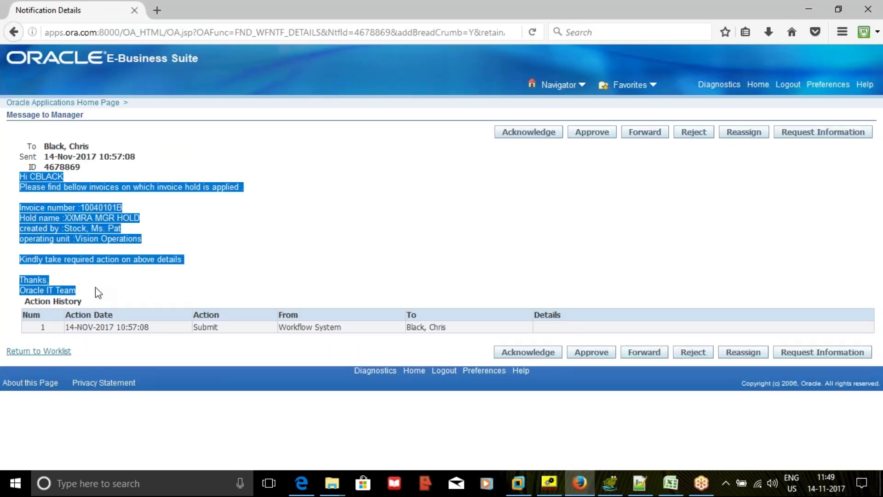
pyautogui.click(190, 210)
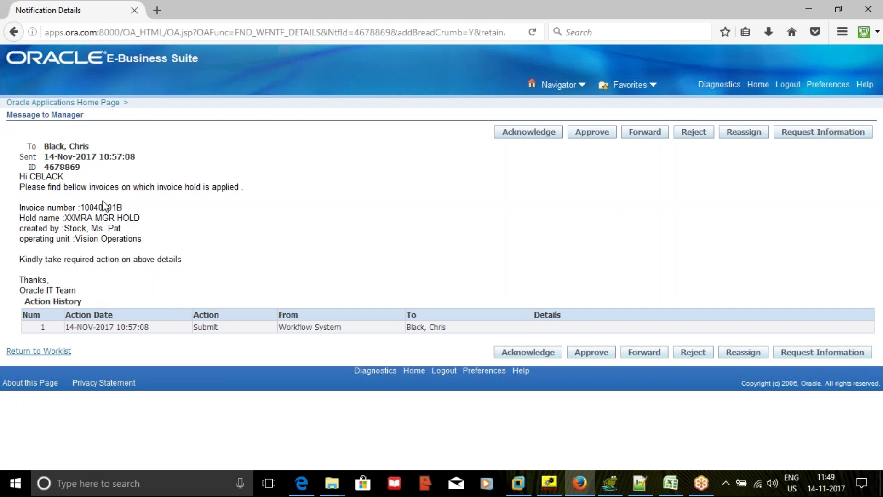
pyautogui.moveTo(65, 217); pyautogui.dragTo(148, 221)
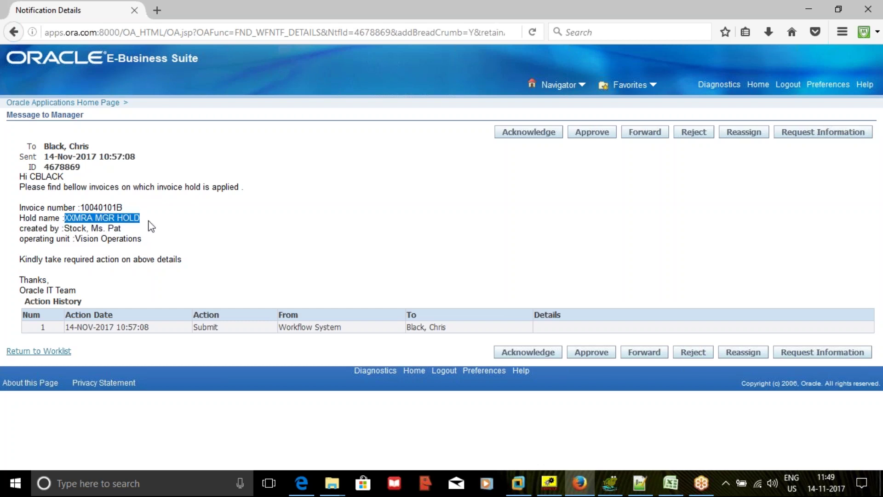
pyautogui.click(149, 225)
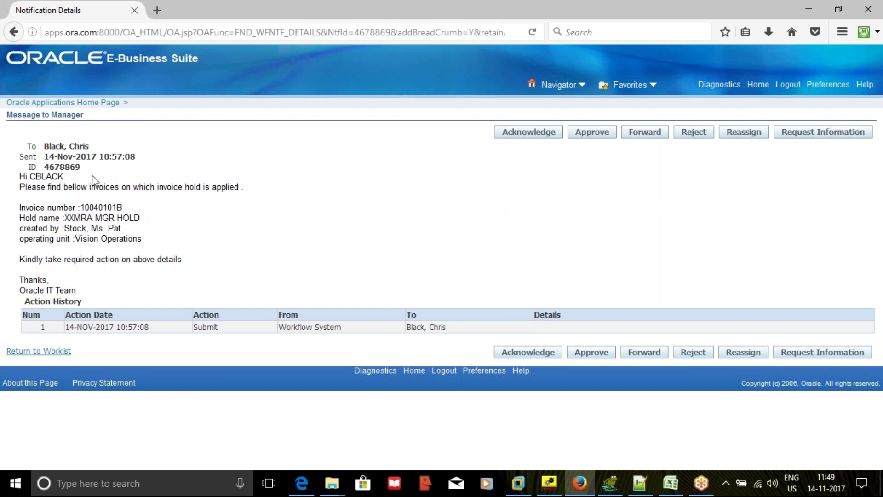
pyautogui.tripleClick(276, 178)
pyautogui.click(317, 181)
pyautogui.moveTo(118, 156); pyautogui.dragTo(27, 145)
pyautogui.click(104, 166)
# Step: Switch to Oracle Workflow Builder and open the text body of the Message to Manager message for editing
pyautogui.click(549, 482)
pyautogui.doubleClick(73, 199)
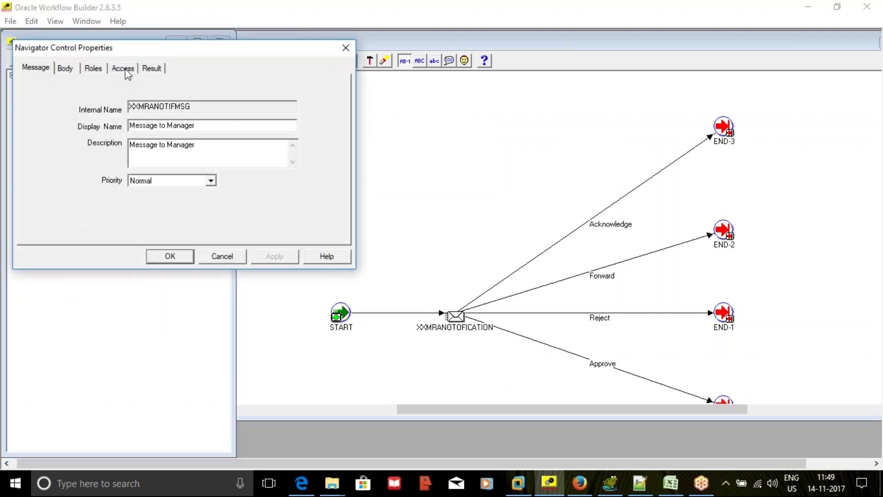
pyautogui.click(66, 69)
pyautogui.click(77, 221)
pyautogui.click(174, 132)
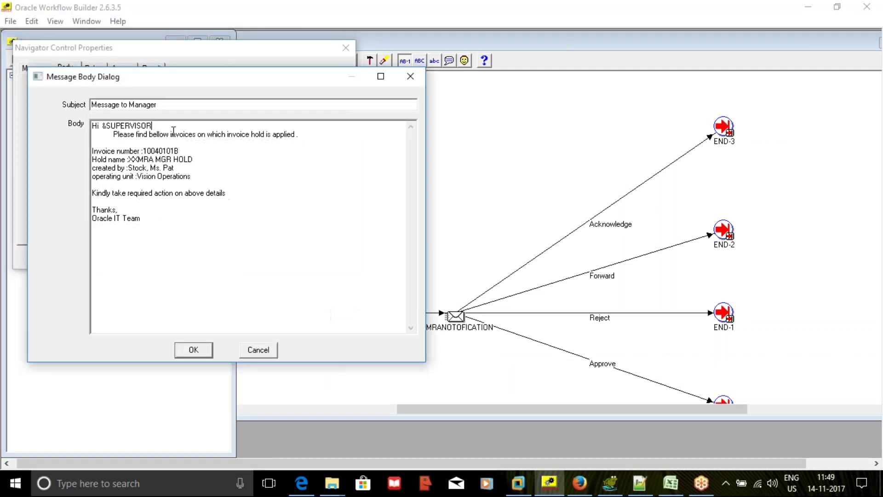
# Step: Insert a far-indented "Date :" line above the greeting in the message body, with blank lines around it
pyautogui.click(94, 127)
pyautogui.press('Return')
pyautogui.press('Return')
pyautogui.press('Up')
pyautogui.press('Up')
pyautogui.press('Tab')
pyautogui.press('Tab')
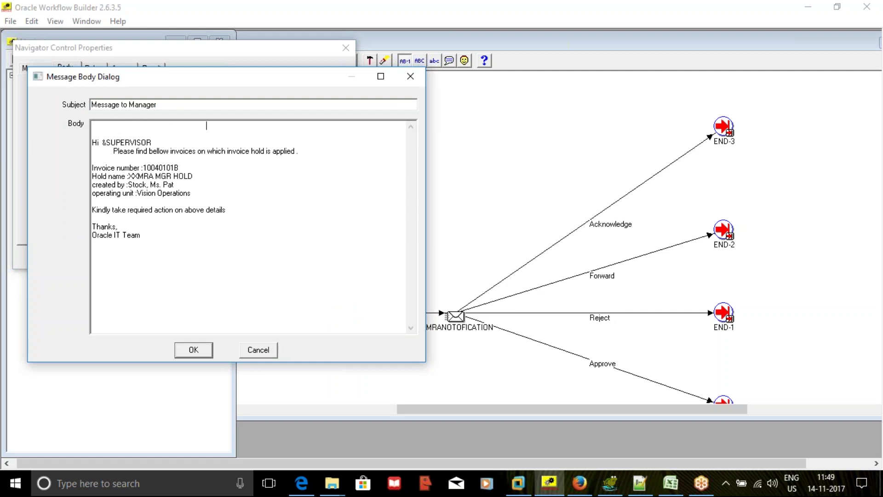
pyautogui.press('Tab')
pyautogui.press('Tab')
pyautogui.press('Return')
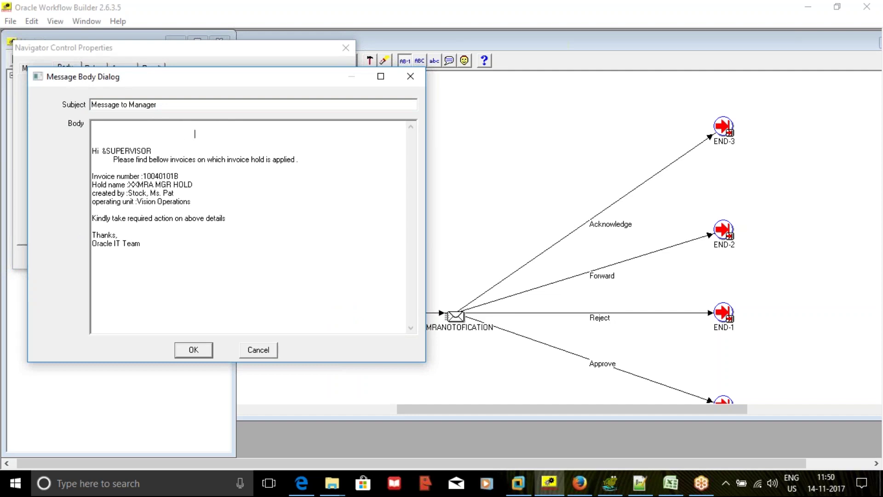
pyautogui.write('Dar')
pyautogui.write('te')
# Step: Add the line "Count of invoices which has Cutom hold :" below the introductory sentence and save the message body
pyautogui.click(140, 170)
pyautogui.press('Return')
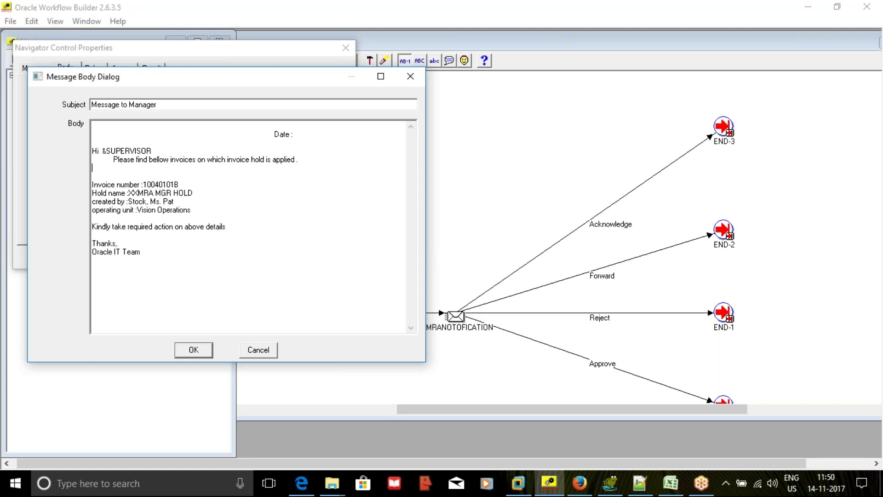
pyautogui.press('Return')
pyautogui.write('Count of invoices which has')
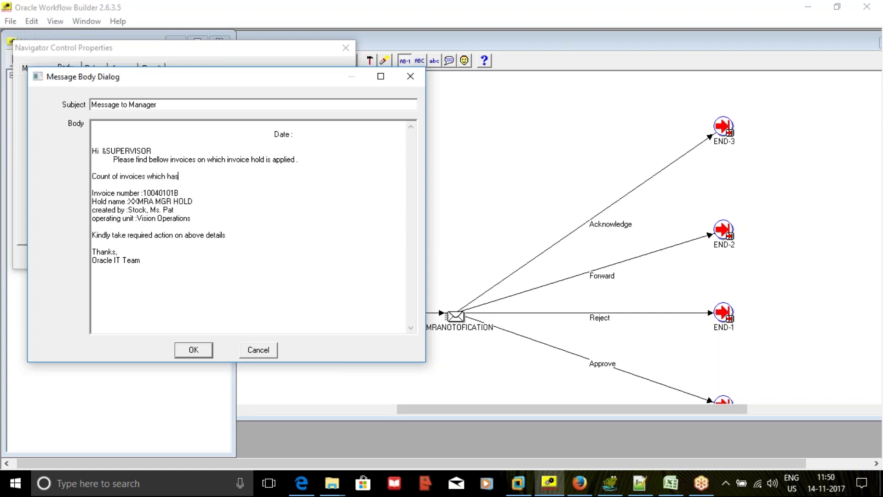
pyautogui.write(' Cutom hold : 1')
pyautogui.press('BackSpace')
pyautogui.click(194, 350)
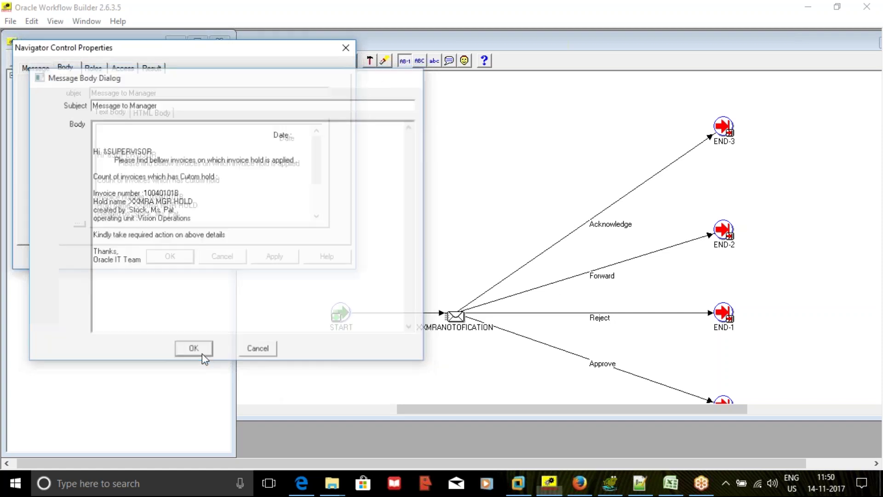
pyautogui.click(275, 257)
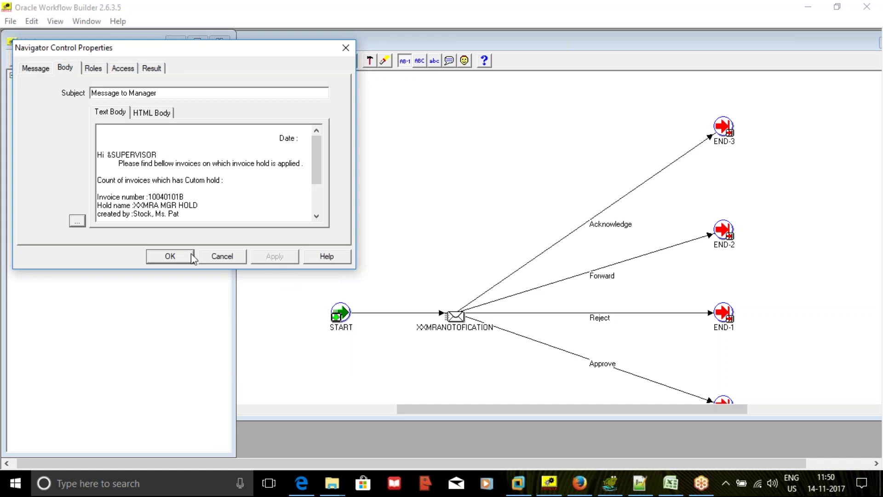
pyautogui.click(173, 256)
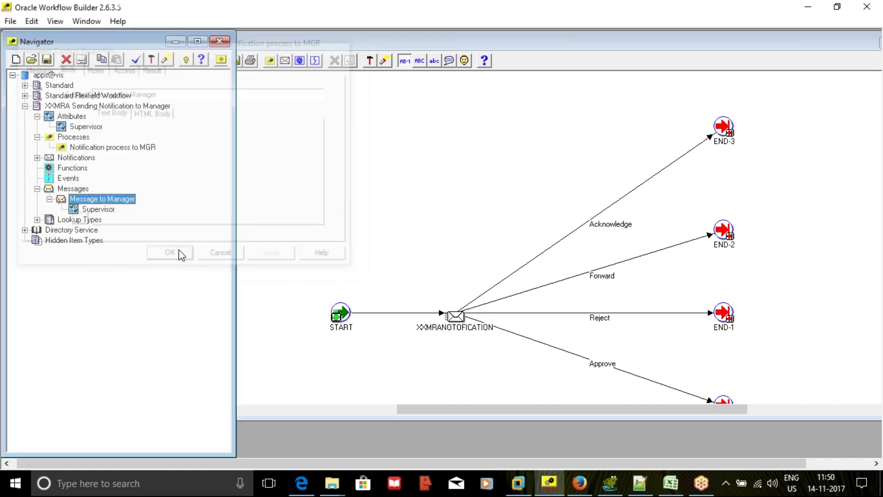
# Step: Start a new item attribute with internal name COUNTOFINV and display name "Count Of Invoices"
pyautogui.rightClick(57, 116)
pyautogui.click(60, 123)
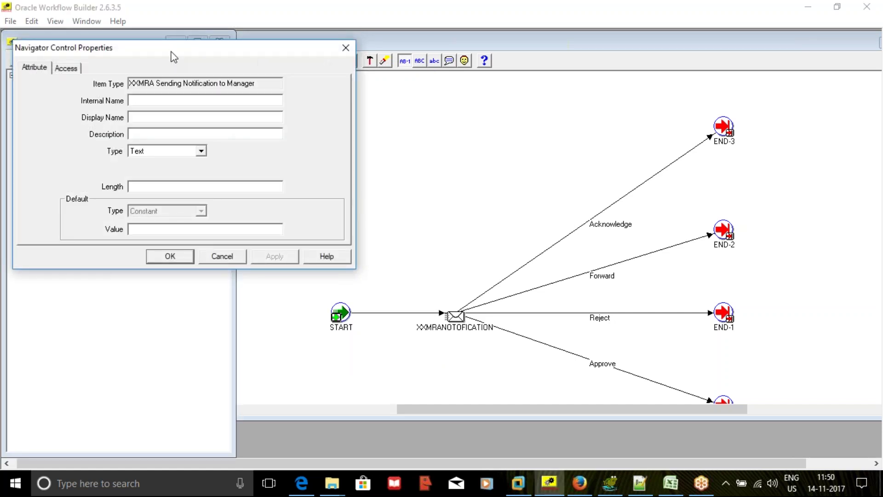
pyautogui.moveTo(172, 50); pyautogui.dragTo(369, 88)
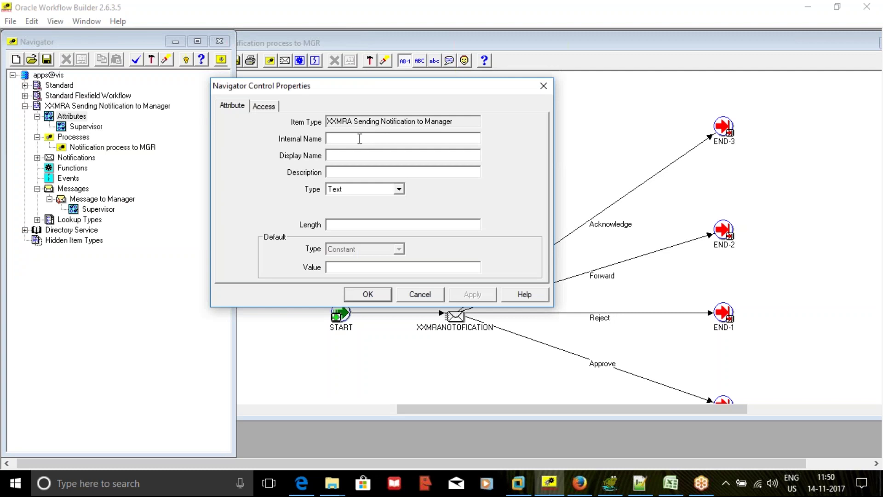
pyautogui.write('COUNTIOFINV')
pyautogui.click(362, 154)
pyautogui.write('Count Of invoices')
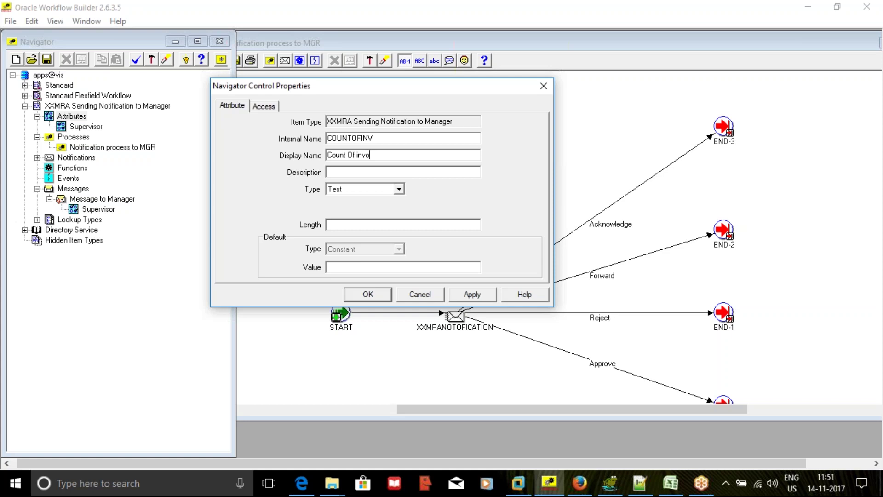
pyautogui.hotkey('shift', 'Home')
pyautogui.write('WF_ENGINE.SetItemAttrText')
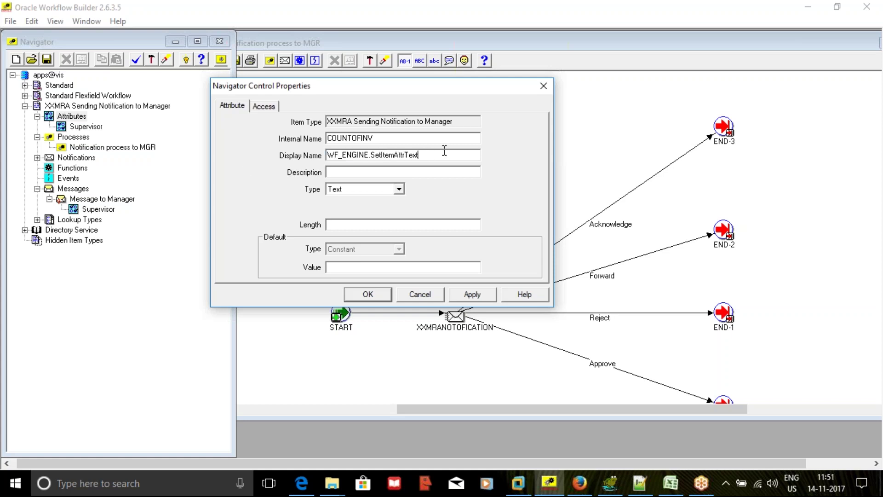
pyautogui.hotkey('shift', 'Home')
pyautogui.write('Coun')
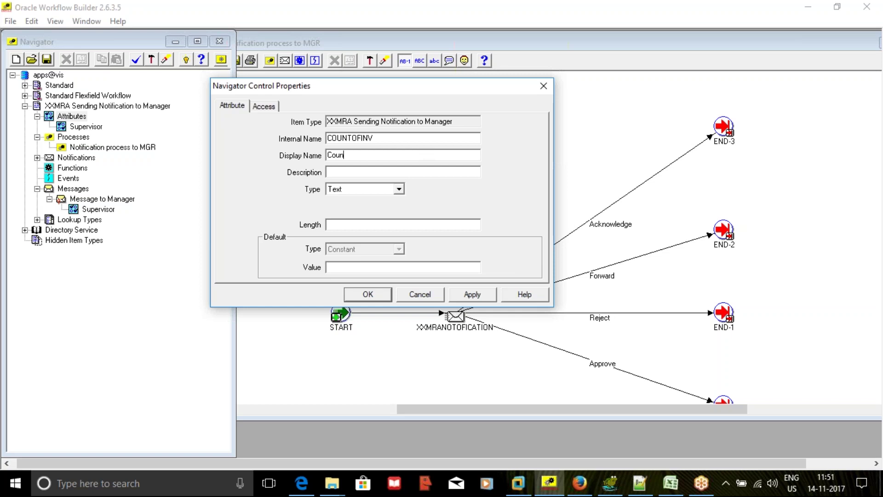
pyautogui.write('t Of Invoices')
# Step: Copy the display name into the description, set the attribute's type to Number and save the attribute
pyautogui.hotkey('shift', 'Home')
pyautogui.hotkey('ctrl', 'c')
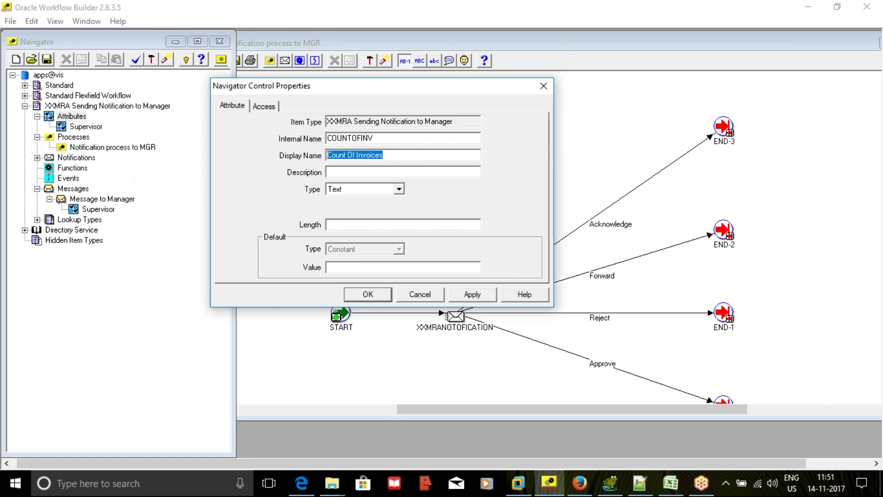
pyautogui.click(327, 172)
pyautogui.hotkey('ctrl', 'v')
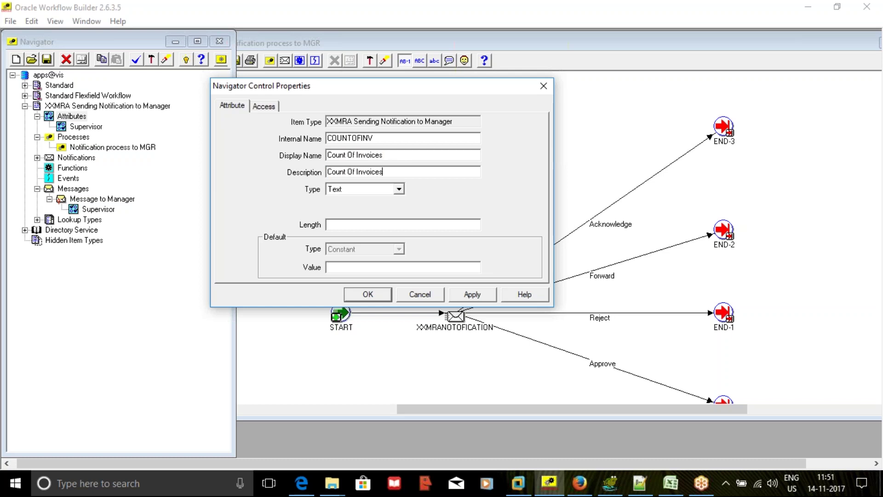
pyautogui.click(399, 189)
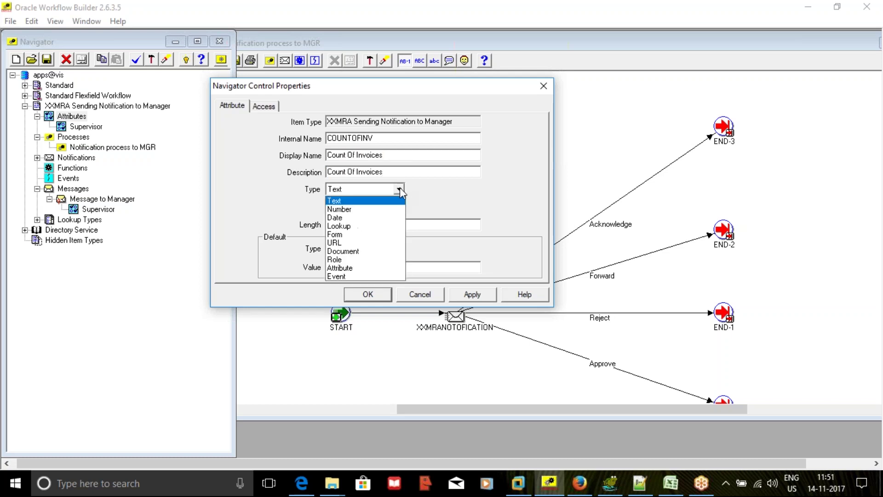
pyautogui.click(378, 208)
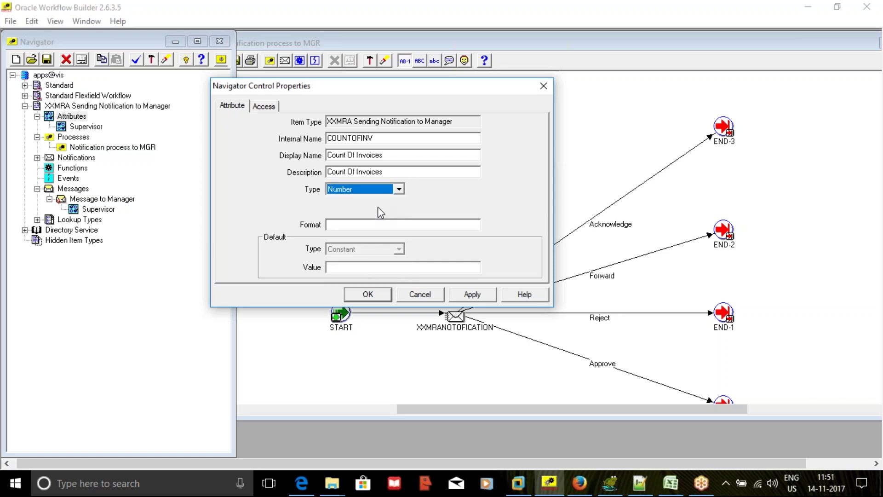
pyautogui.click(465, 294)
pyautogui.click(382, 296)
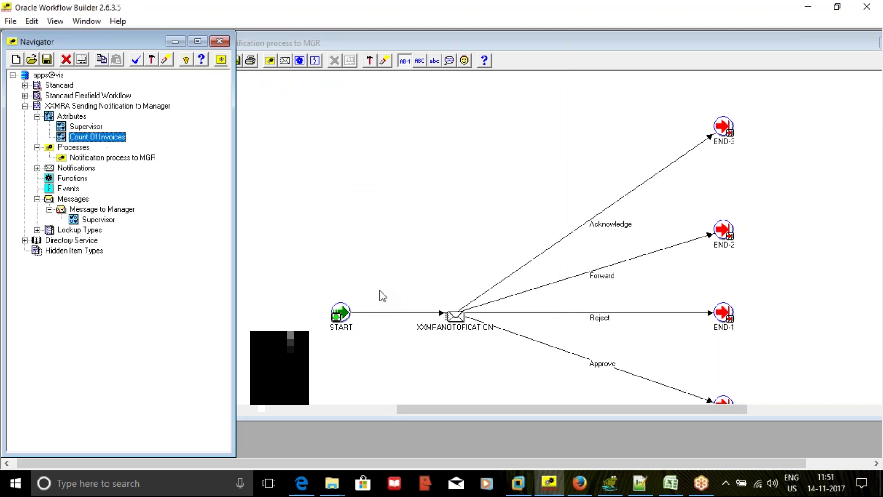
# Step: Start another item attribute with internal name DATE and display name "date"
pyautogui.click(50, 117)
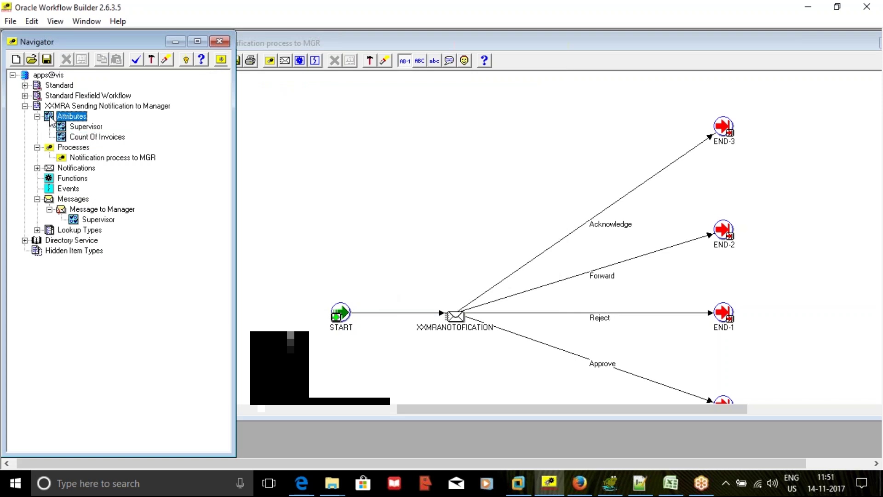
pyautogui.rightClick(50, 116)
pyautogui.click(108, 124)
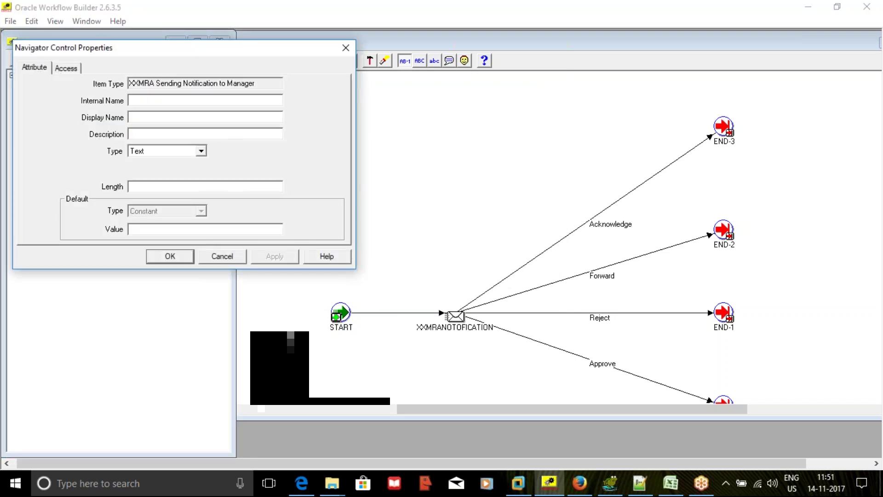
pyautogui.moveTo(177, 55); pyautogui.dragTo(486, 98)
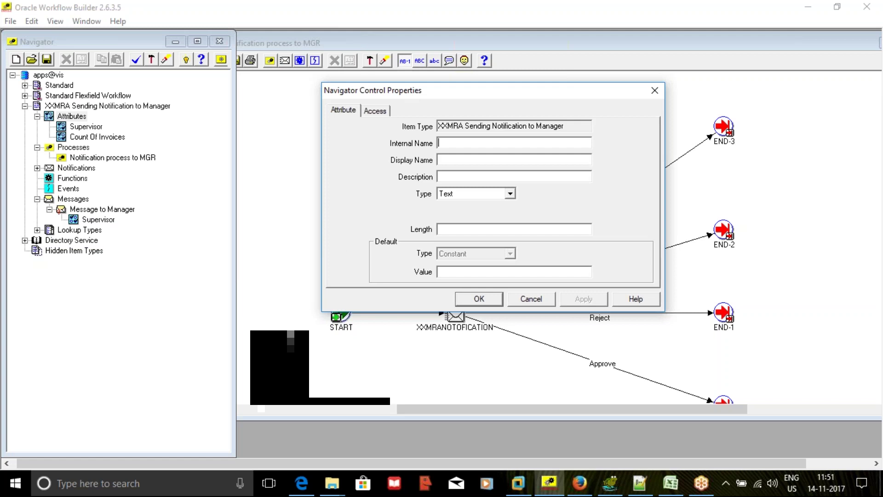
pyautogui.write('DATE')
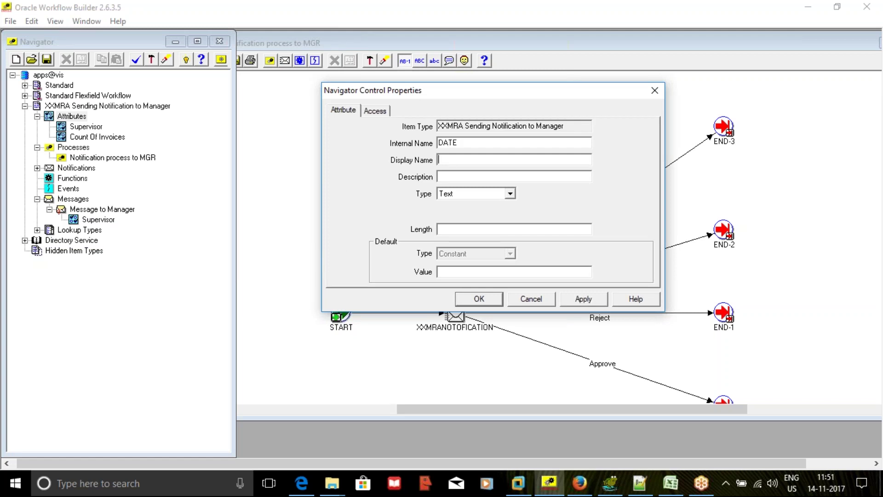
pyautogui.write('date')
pyautogui.click(535, 22)
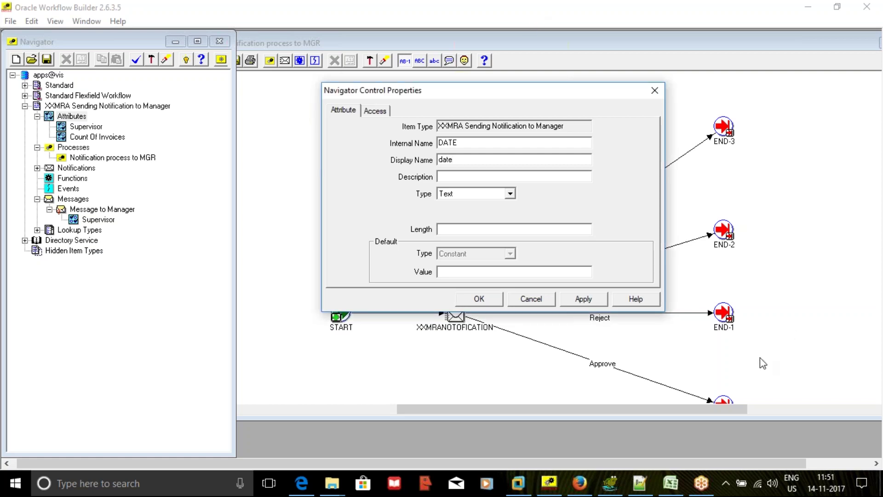
pyautogui.click(759, 359)
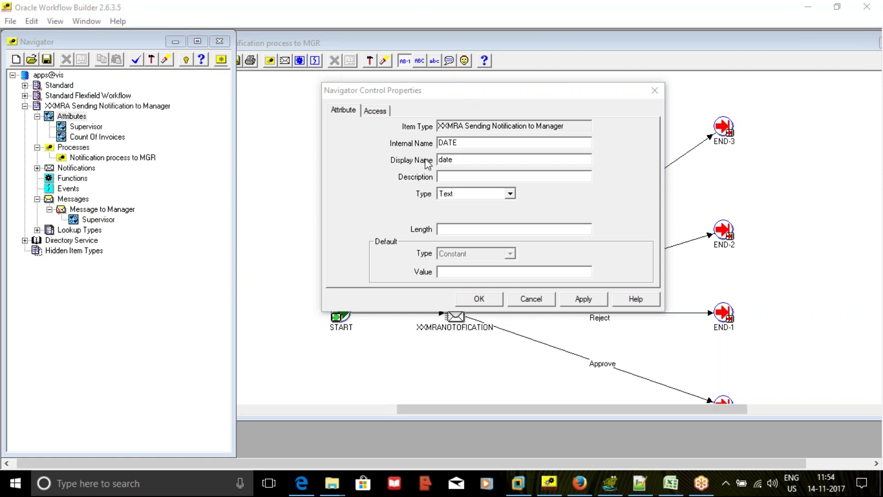
# Step: Give the attribute the description "date", the type Date and the format DD-MON-YYYY, and save it
pyautogui.click(439, 176)
pyautogui.write('date')
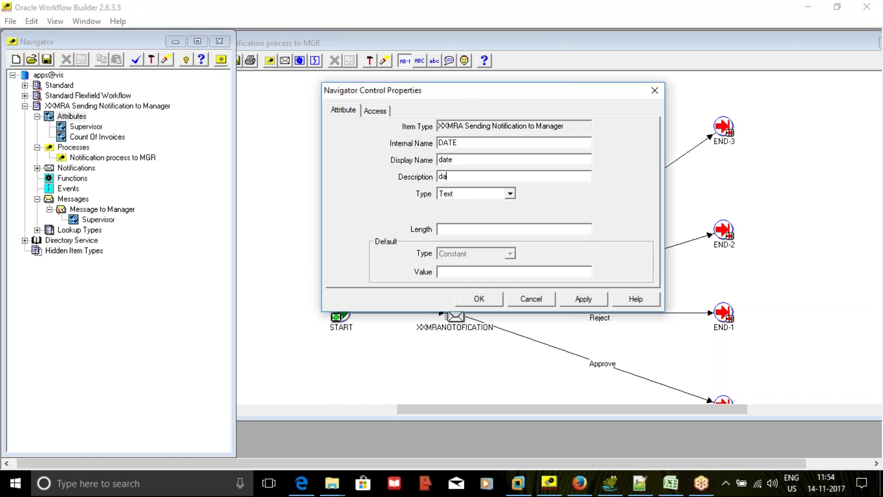
pyautogui.click(488, 193)
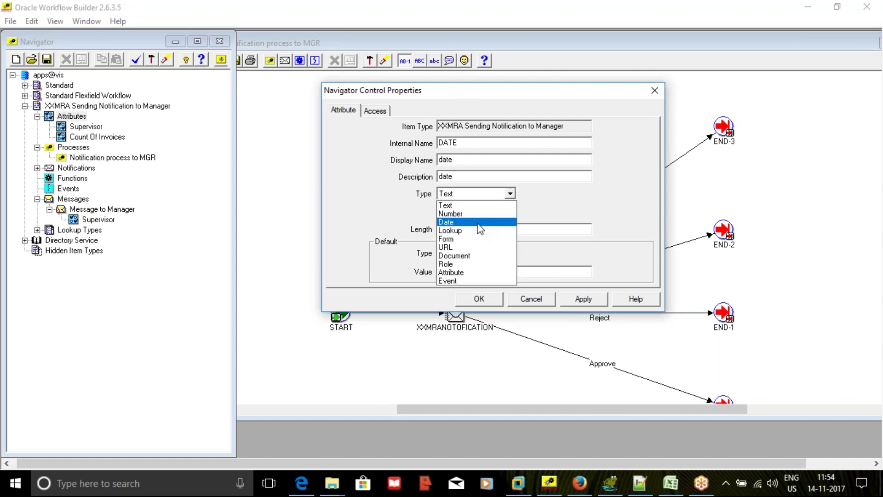
pyautogui.click(477, 223)
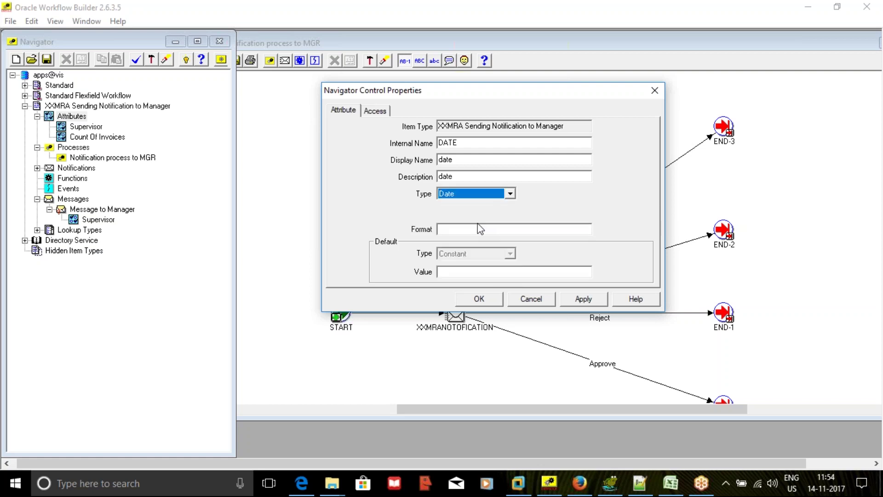
pyautogui.click(471, 230)
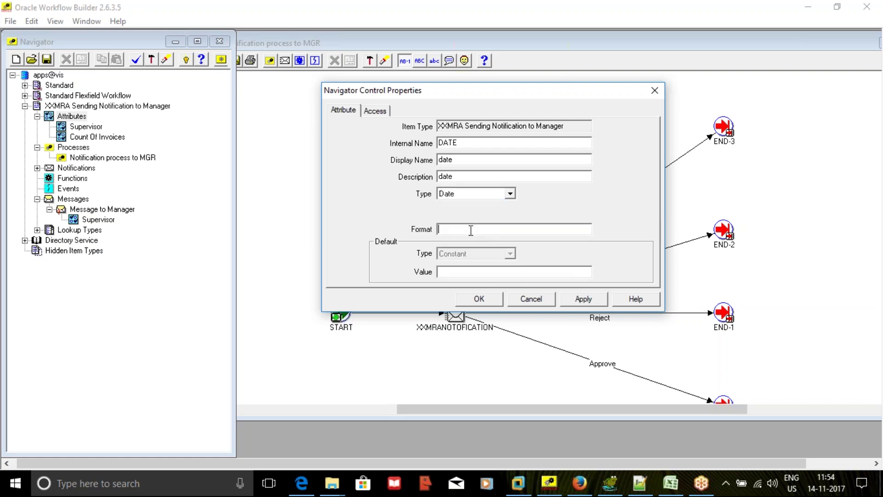
pyautogui.write('DD-MON-YYYY')
pyautogui.click(586, 303)
pyautogui.click(481, 299)
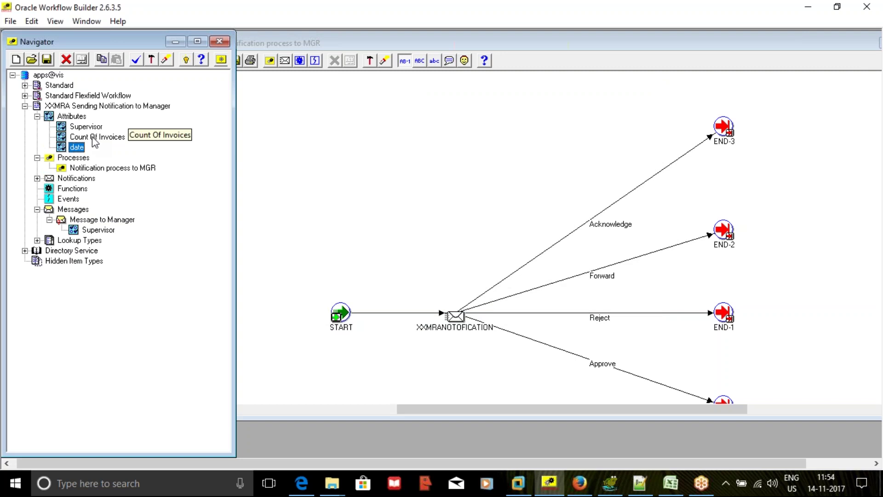
pyautogui.click(68, 222)
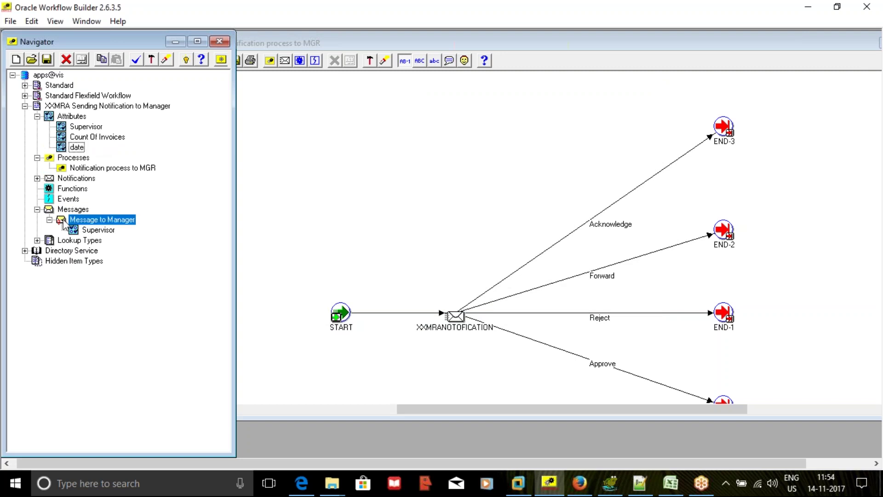
pyautogui.doubleClick(67, 221)
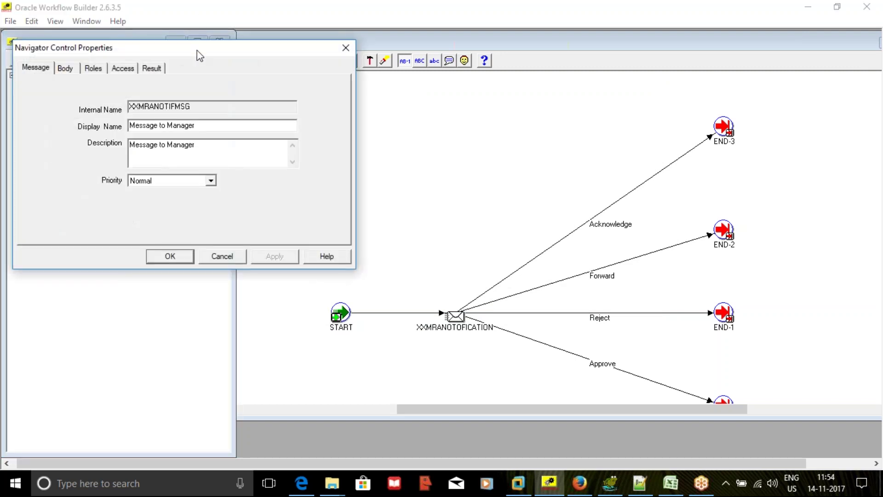
pyautogui.moveTo(196, 52); pyautogui.dragTo(309, 89)
pyautogui.click(457, 80)
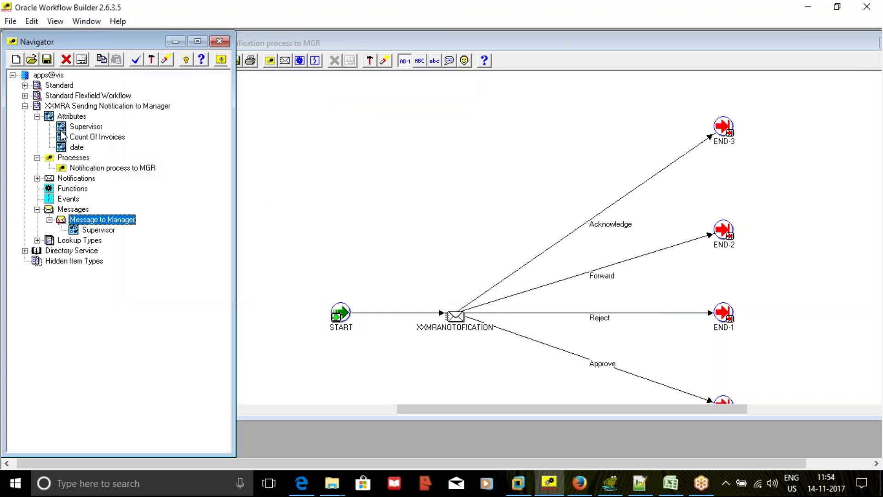
# Step: Add the Count Of Invoices and date item attributes to the Message to Manager message
pyautogui.moveTo(63, 139); pyautogui.dragTo(79, 222)
pyautogui.moveTo(69, 138); pyautogui.dragTo(78, 223)
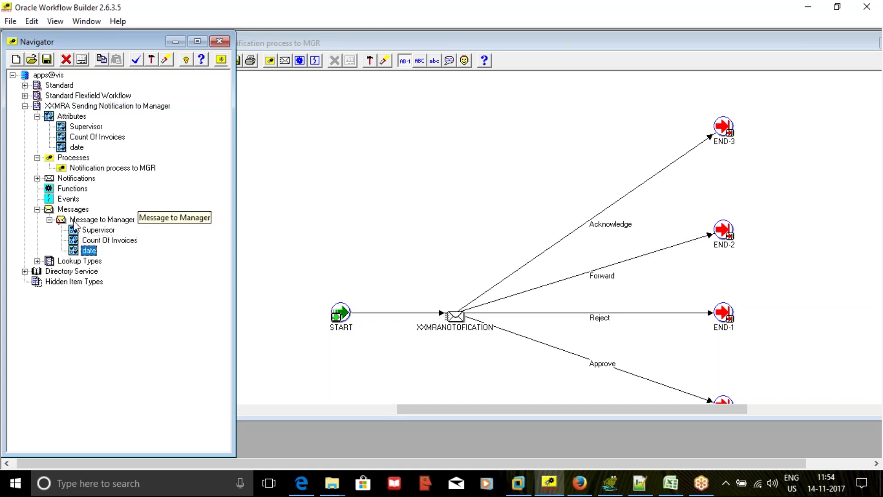
pyautogui.click(84, 241)
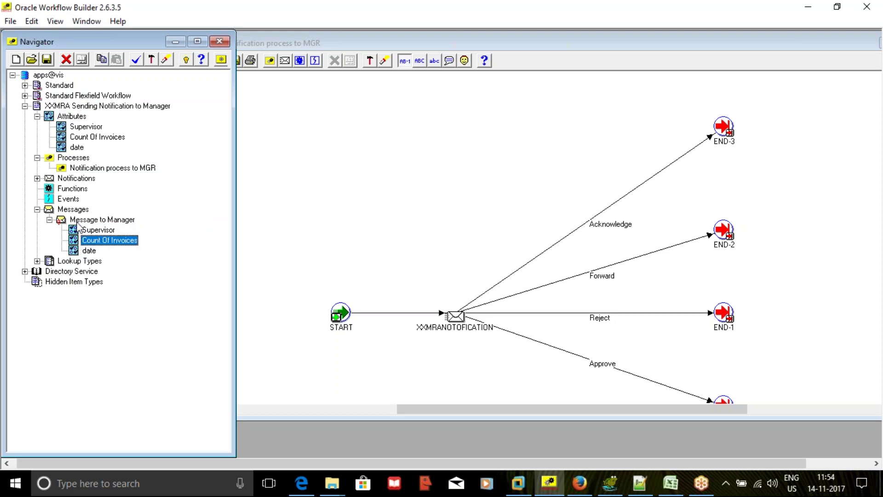
pyautogui.click(79, 223)
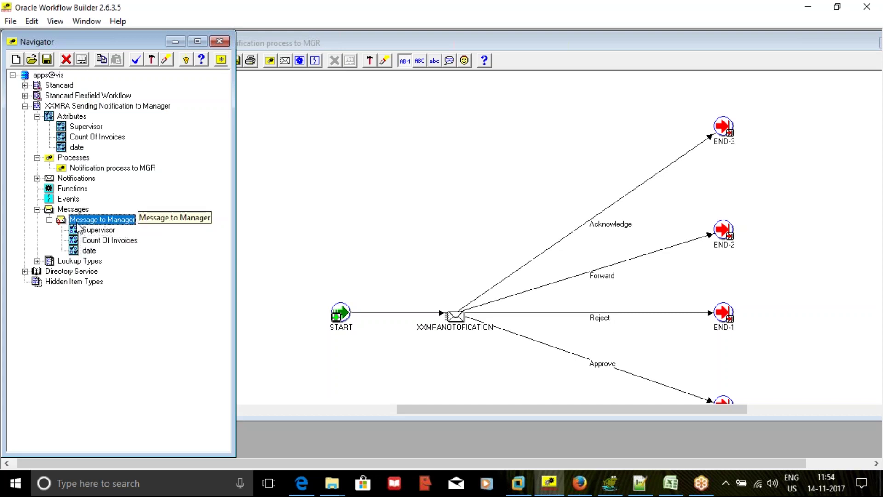
# Step: Copy the internal name of the Count Of Invoices attribute under Message to Manager and close its properties
pyautogui.doubleClick(79, 240)
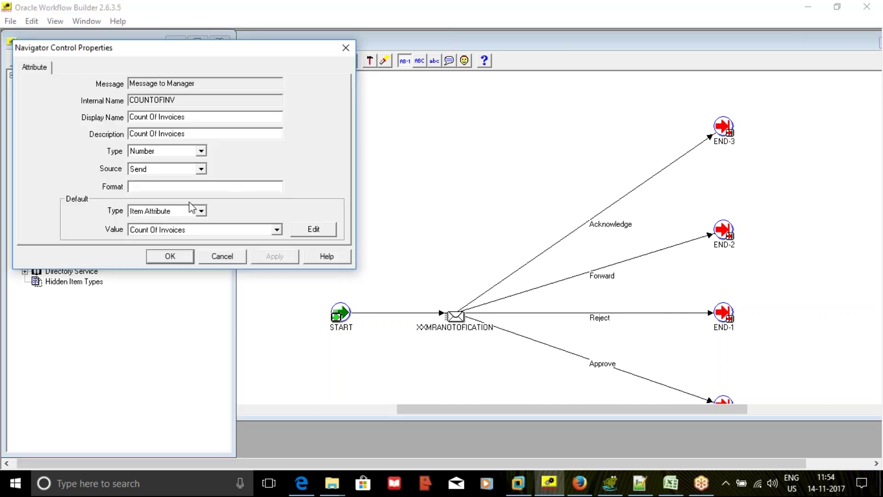
pyautogui.doubleClick(185, 100)
pyautogui.hotkey('ctrl', 'c')
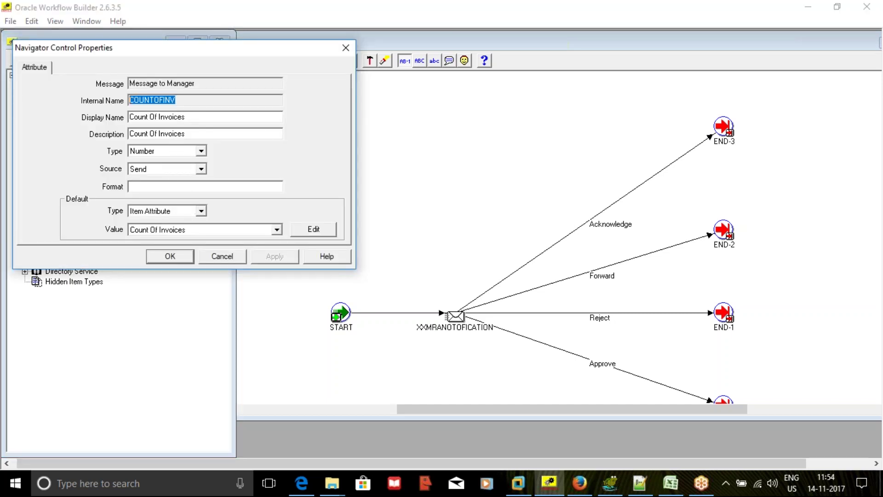
pyautogui.click(345, 48)
# Step: Insert the token &COUNTOFINV after "Count of invoices which has Cutom hold :" in the text body of Message to Manager
pyautogui.doubleClick(65, 220)
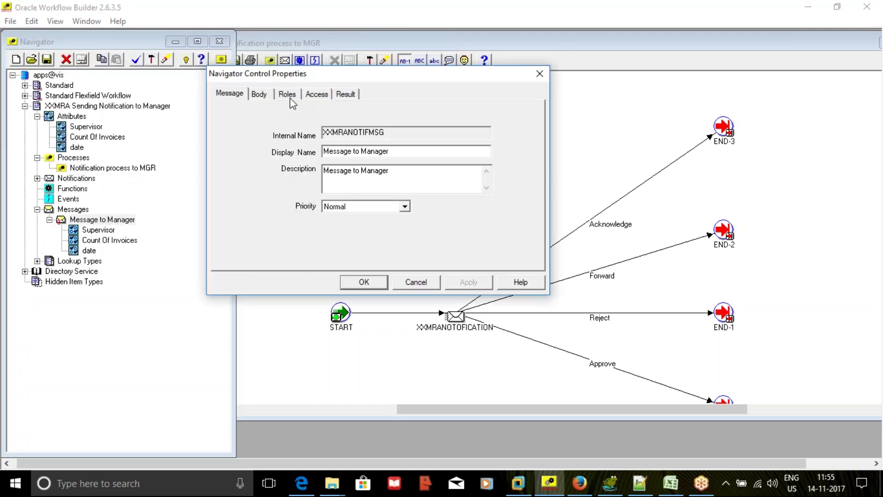
pyautogui.click(259, 94)
pyautogui.click(420, 197)
pyautogui.hotkey('ctrl', 'v')
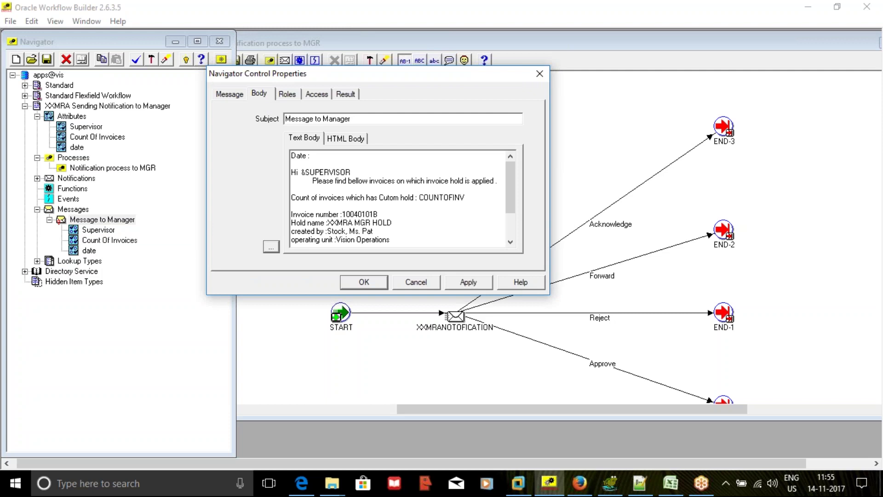
pyautogui.click(419, 197)
pyautogui.write('&')
# Step: Indent the "Date :" line toward the far side of the message body and append the token &DATE
pyautogui.moveTo(313, 156); pyautogui.dragTo(290, 156)
pyautogui.press('Home')
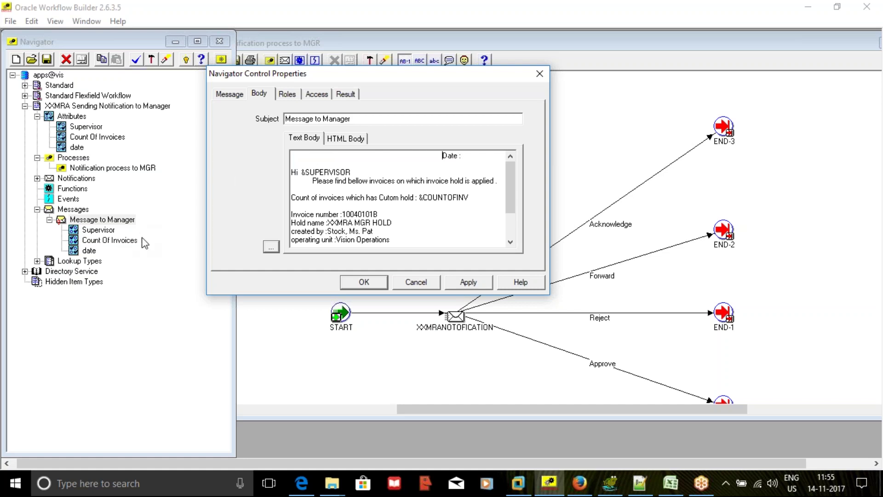
pyautogui.click(471, 154)
pyautogui.write('DATE')
pyautogui.click(463, 155)
pyautogui.write('&')
# Step: Check the full message in the enlarged body editor and save the message changes
pyautogui.click(268, 244)
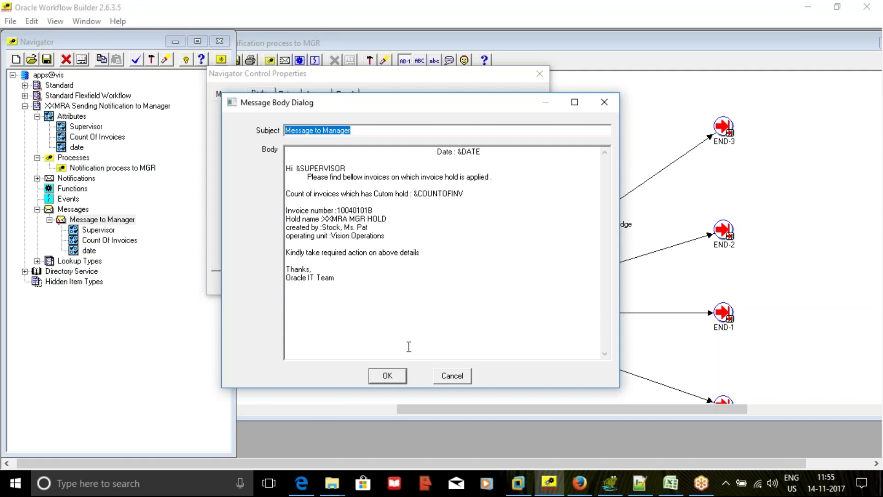
pyautogui.click(387, 375)
pyautogui.click(462, 286)
pyautogui.click(376, 282)
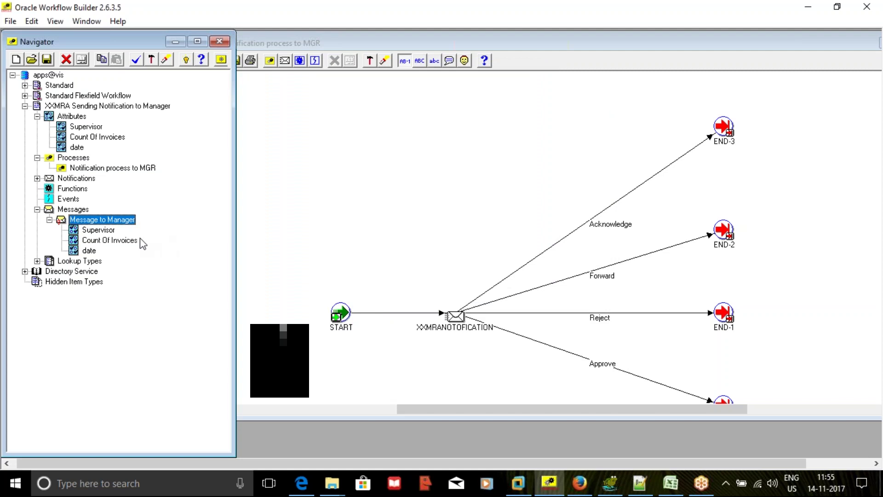
# Step: Verify the workflow design and save it to the database with the database user name, password and connect string
pyautogui.click(136, 60)
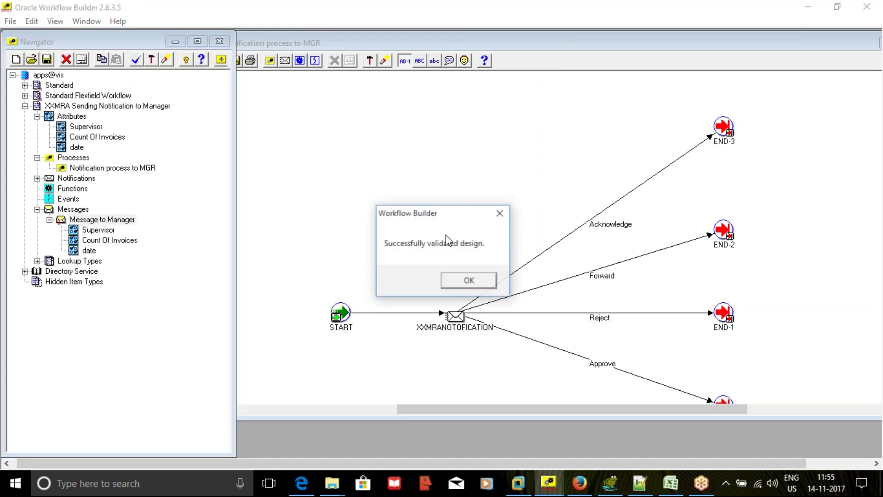
pyautogui.click(455, 279)
pyautogui.click(10, 22)
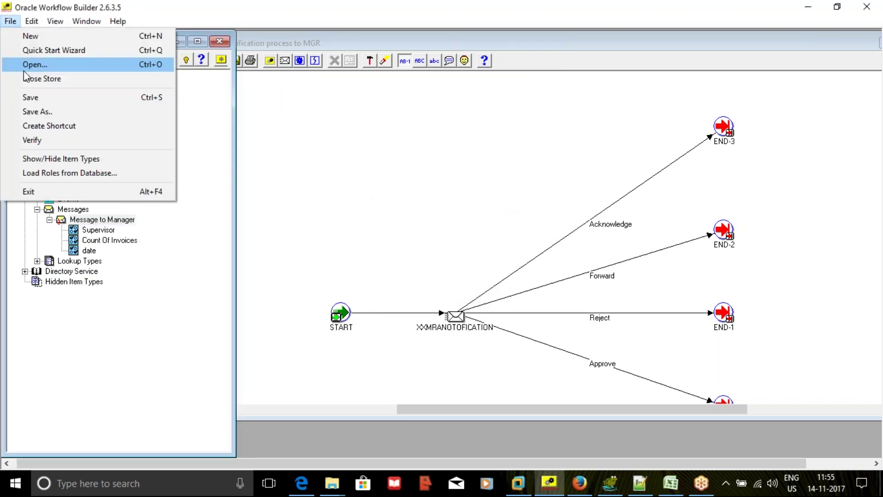
pyautogui.click(33, 112)
pyautogui.click(370, 225)
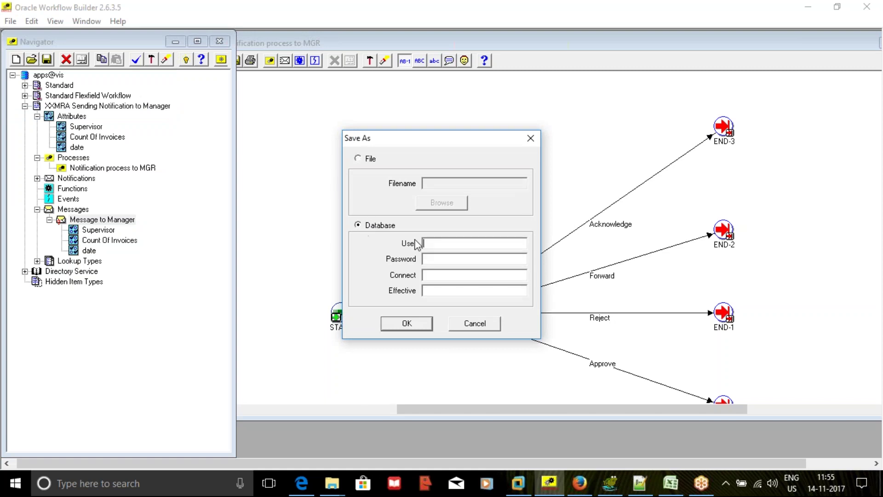
pyautogui.write('a')
pyautogui.click(407, 323)
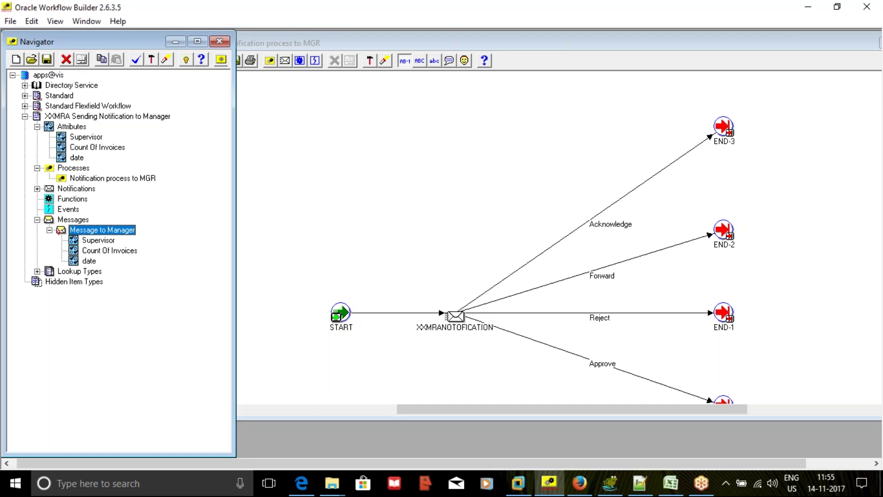
# Step: Switch to Class7-OacleWorkflow.sql in Notepad++ and examine the SetItemAttrText call that sets the SUPERVISOR attribute
pyautogui.click(639, 483)
pyautogui.click(332, 313)
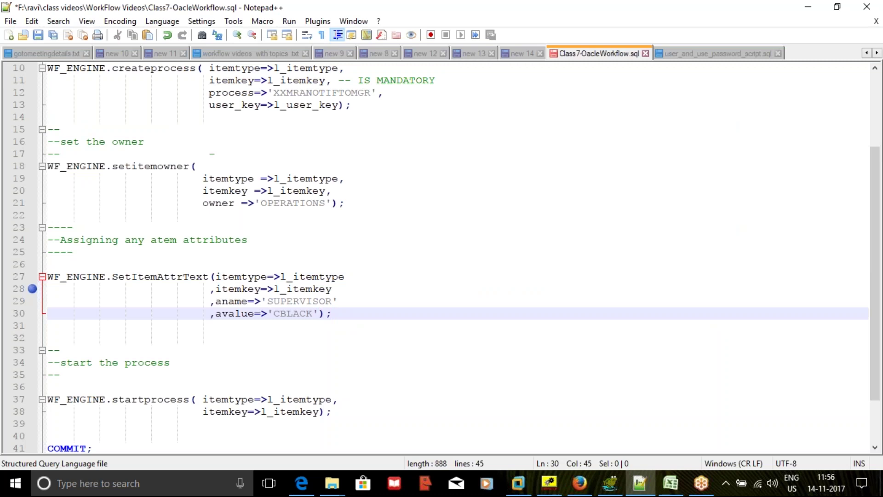
pyautogui.doubleClick(313, 301)
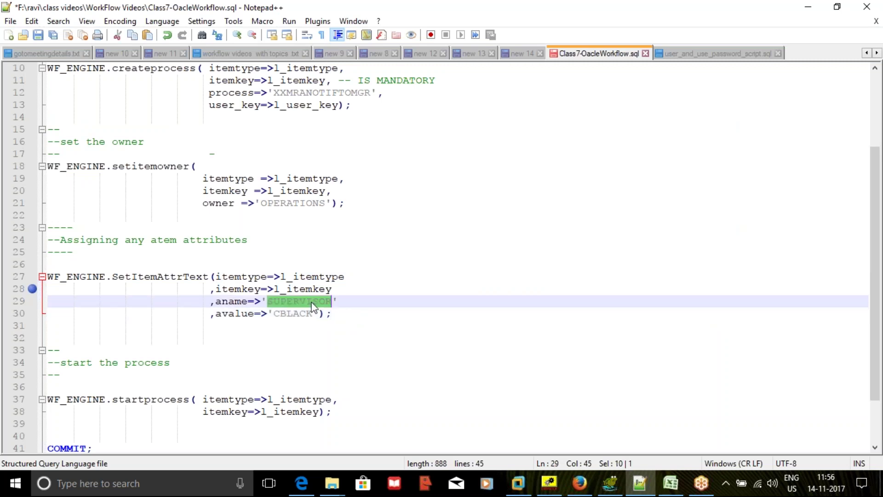
pyautogui.click(153, 277)
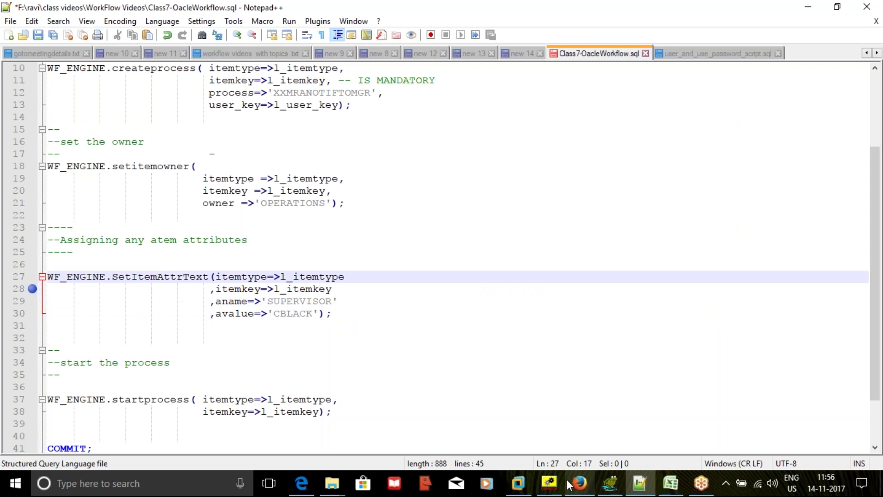
# Step: Switch back to Oracle Workflow Builder and look at the Count Of Invoices and date item attributes
pyautogui.click(549, 483)
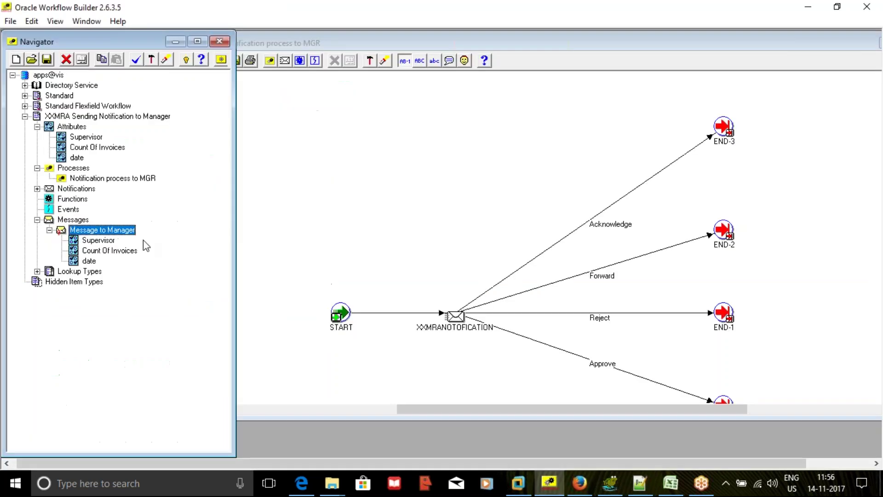
pyautogui.click(64, 147)
pyautogui.click(63, 157)
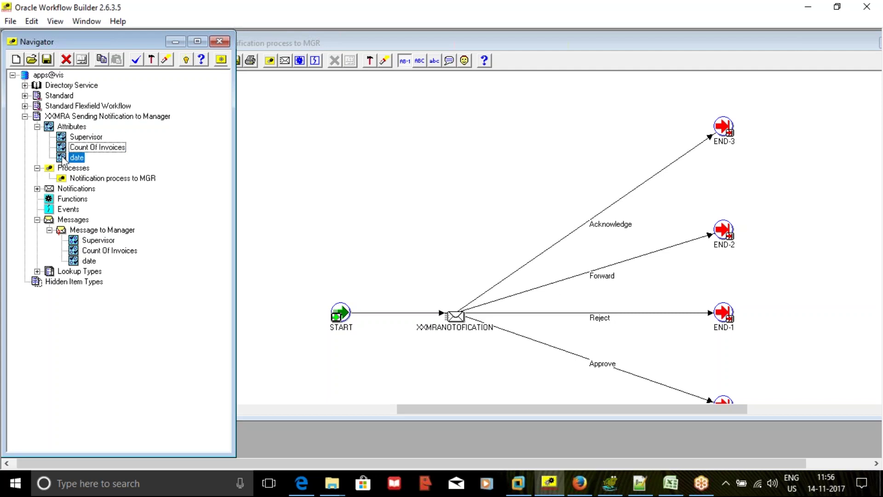
# Step: Switch to the PPT WORKFLOW workbook in Excel and read the WF_ENGINE item attribute APIs for numbers and dates
pyautogui.click(648, 482)
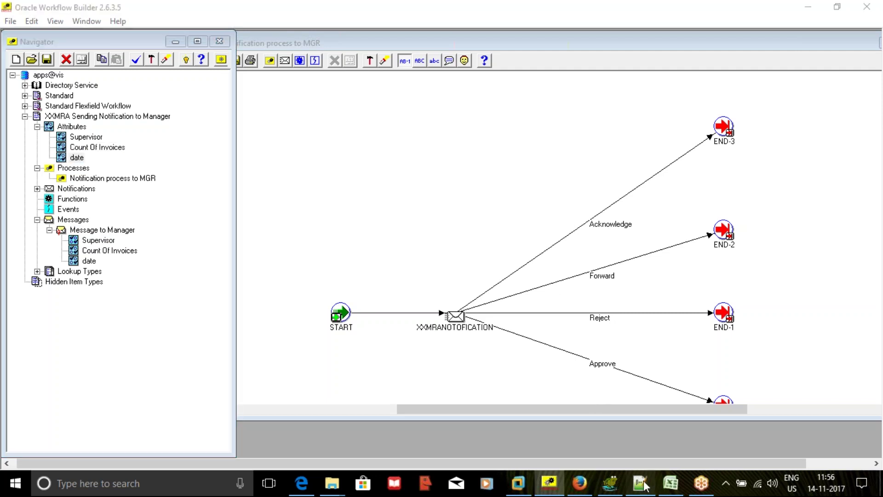
pyautogui.click(673, 482)
pyautogui.click(645, 264)
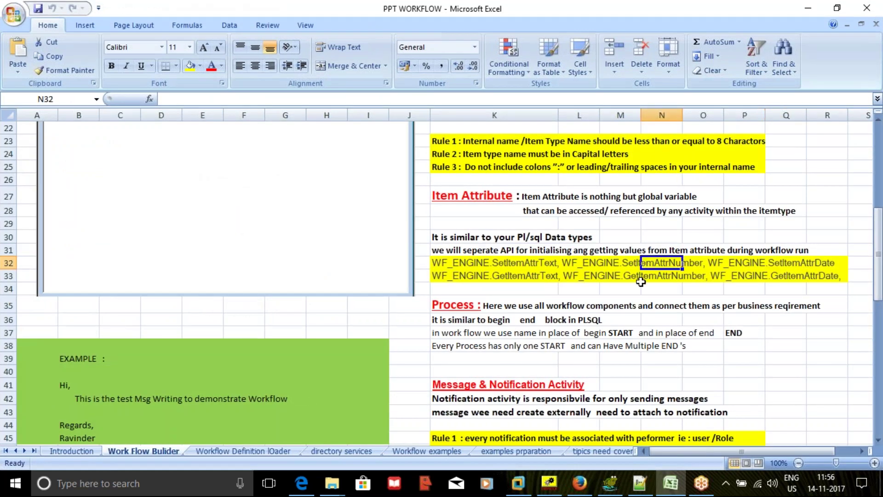
pyautogui.click(823, 263)
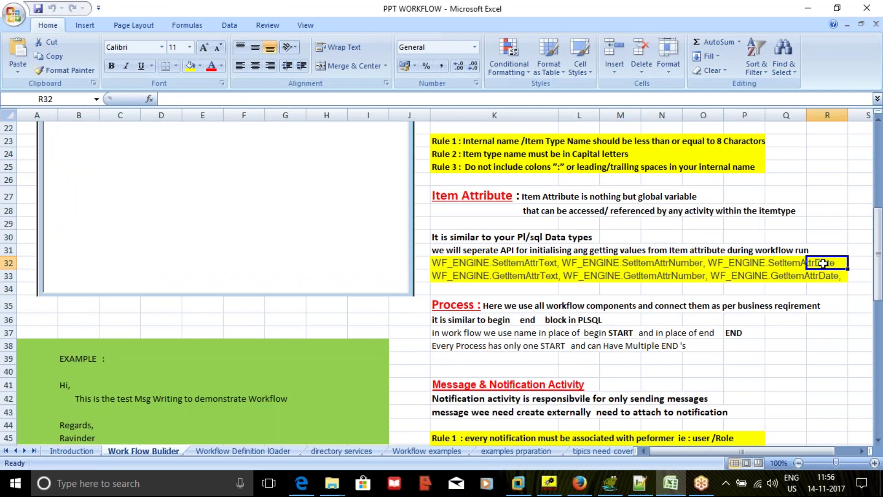
pyautogui.click(777, 275)
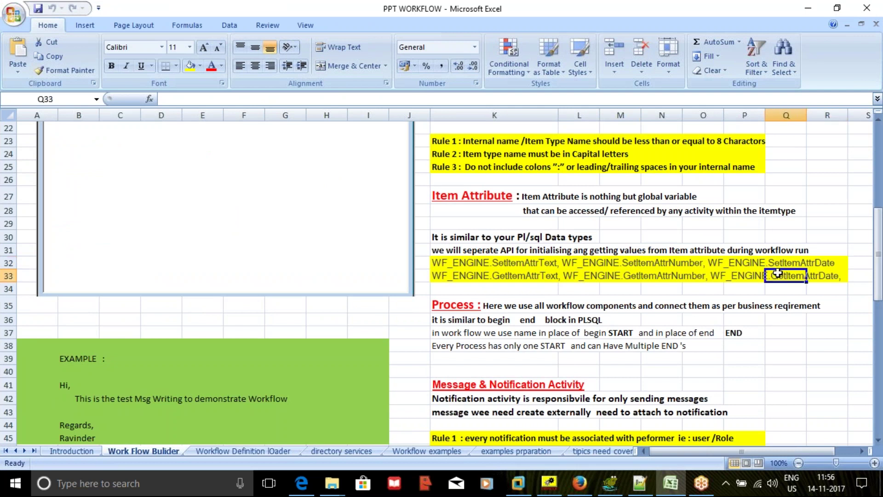
pyautogui.click(778, 262)
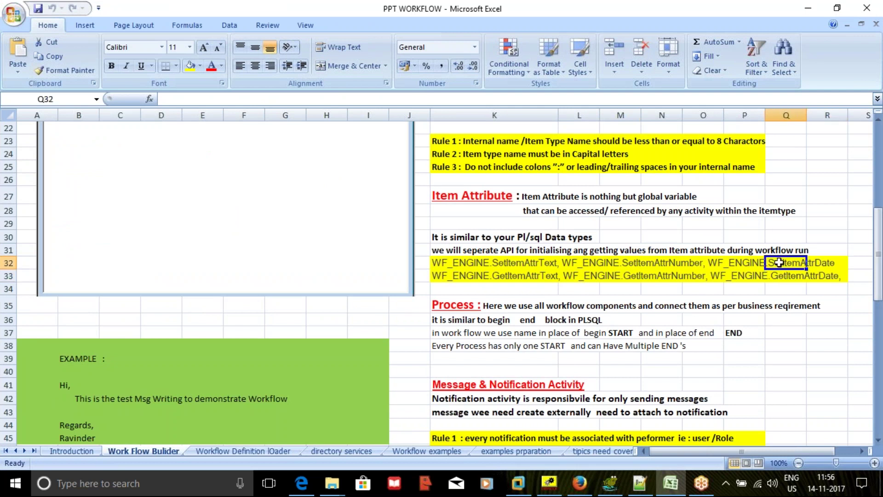
# Step: Switch to Class7-OacleWorkflow.sql in Notepad++ and add a copied WF_ENGINE prefix below the SetItemAttrText call, followed by blank lines
pyautogui.click(635, 482)
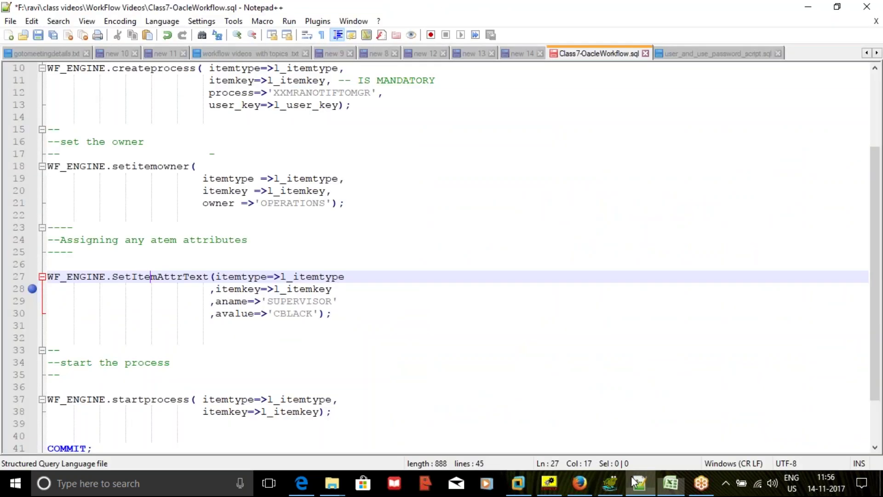
pyautogui.click(88, 336)
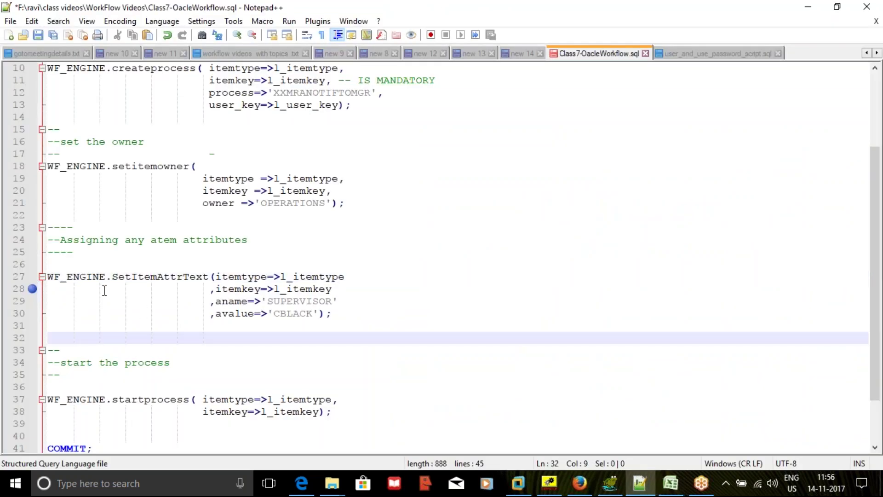
pyautogui.doubleClick(99, 276)
pyautogui.hotkey('ctrl', 'c')
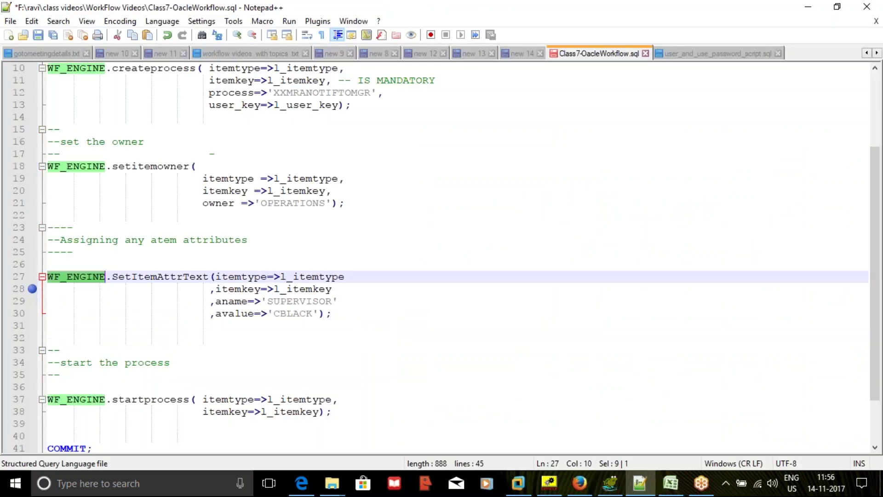
pyautogui.click(59, 337)
pyautogui.hotkey('ctrl', 'v')
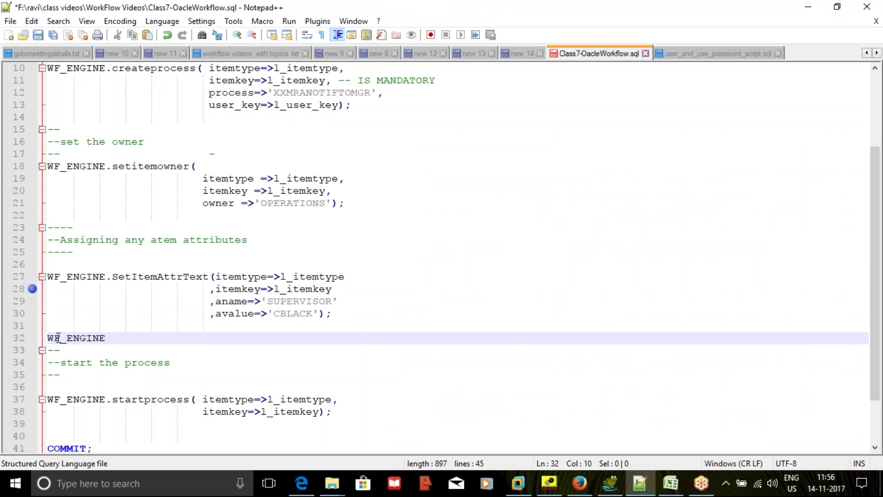
pyautogui.press('Return')
pyautogui.press('Return')
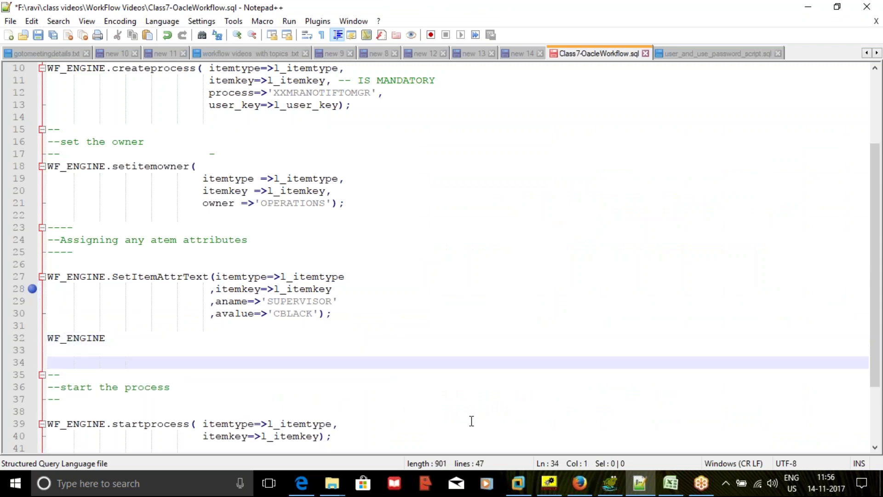
# Step: Switch to Toad for Oracle, open the WF_ENGINE package body and copy the SetItemAttrNumber procedure declaration with its parameters
pyautogui.click(620, 485)
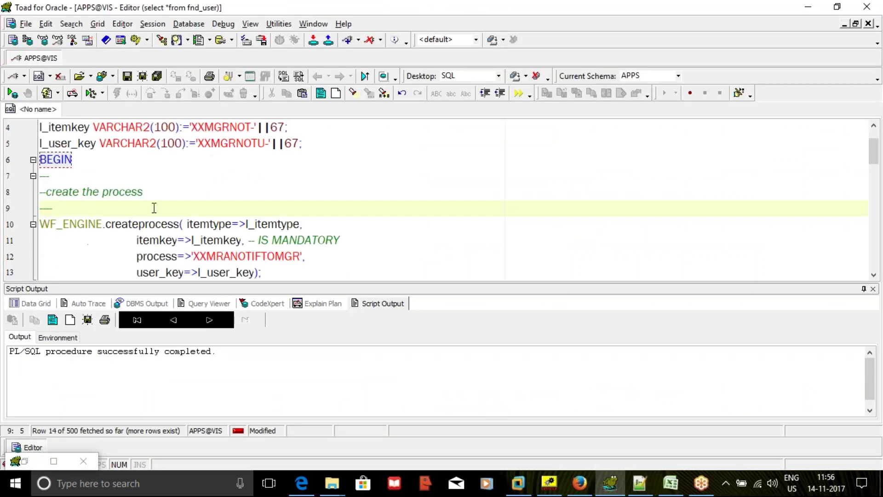
pyautogui.click(95, 225)
pyautogui.press('F4')
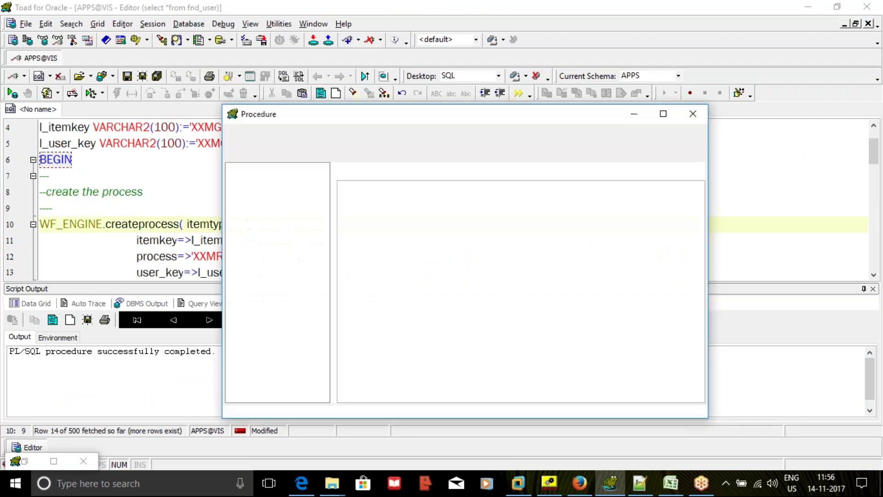
pyautogui.moveTo(335, 285)
pyautogui.mouseDown()
pyautogui.moveTo(420, 285)
pyautogui.moveTo(411, 286)
pyautogui.moveTo(418, 318)
pyautogui.moveTo(430, 234)
pyautogui.mouseUp()
pyautogui.click(310, 217)
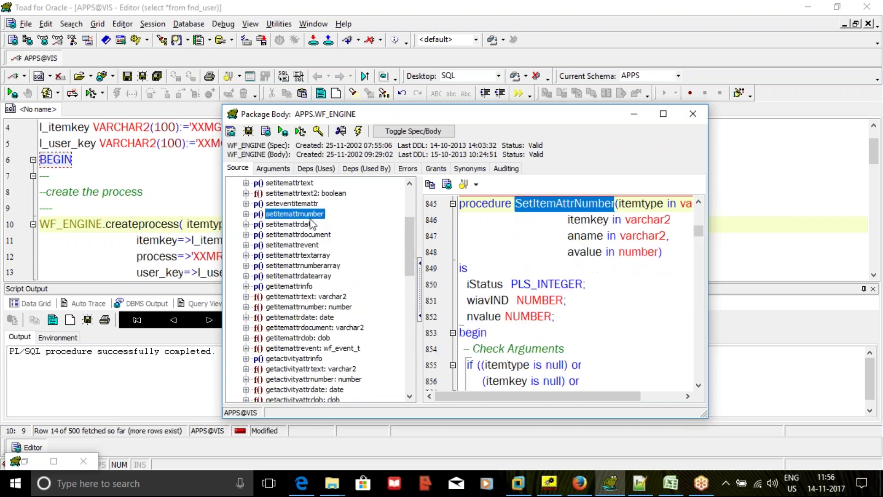
pyautogui.moveTo(663, 252); pyautogui.dragTo(459, 203)
pyautogui.hotkey('ctrl', 'c')
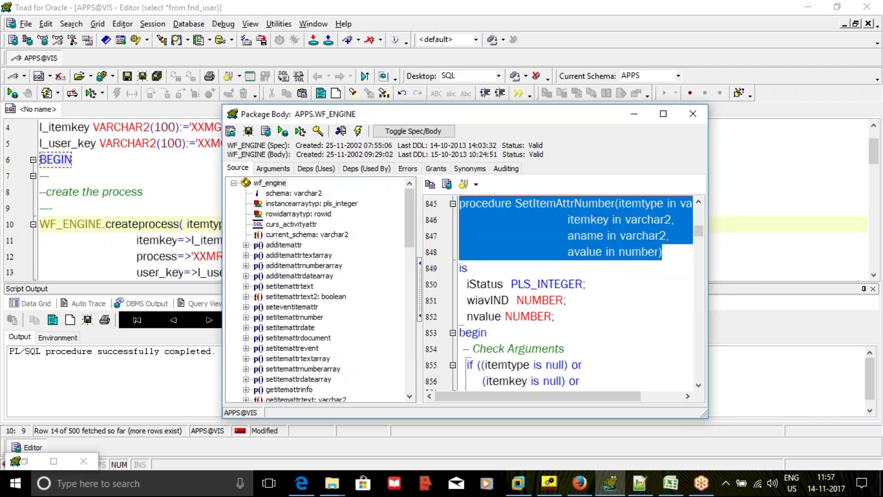
# Step: Back in Notepad++, paste the declaration below the new WF_ENGINE line and complete that line as WF_ENGINE.SetItemAttrNumber();
pyautogui.click(638, 490)
pyautogui.click(110, 347)
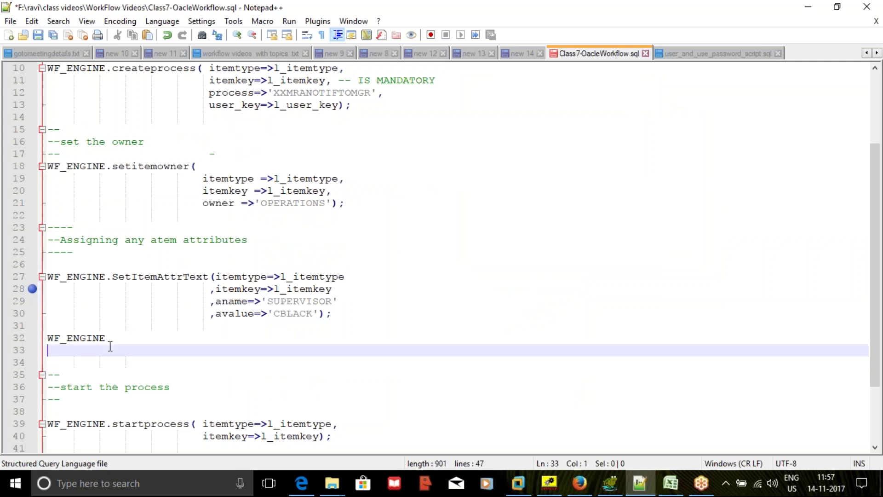
pyautogui.hotkey('ctrl', 'v')
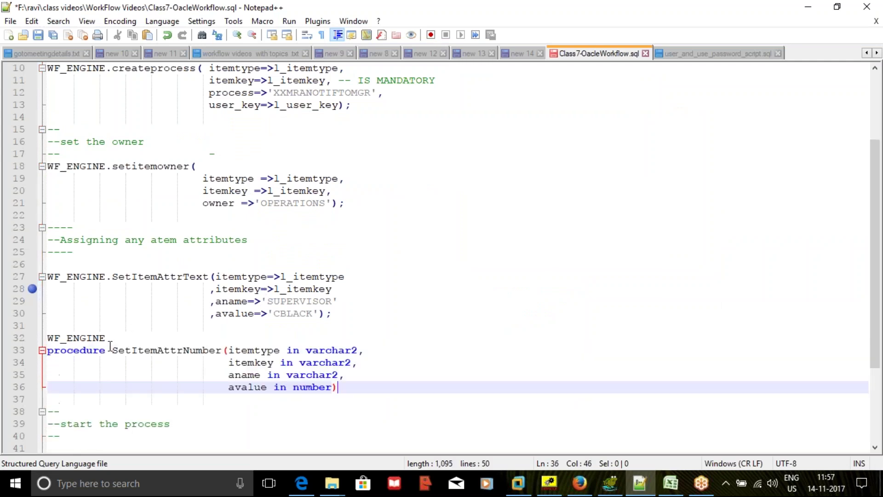
pyautogui.doubleClick(152, 349)
pyautogui.hotkey('ctrl', 'c')
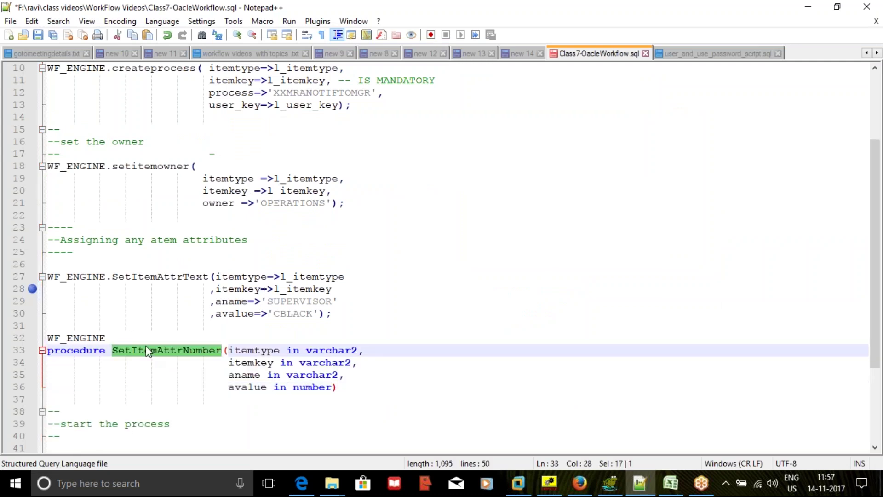
pyautogui.click(128, 337)
pyautogui.write('.')
pyautogui.hotkey('ctrl', 'v')
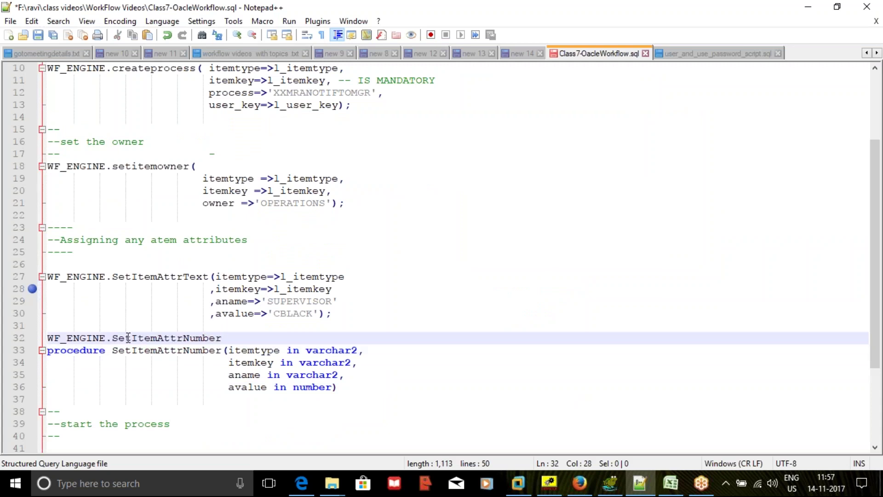
pyautogui.write('();')
# Step: Replace the empty SetItemAttrNumber brackets with the parameter list copied from the SetItemAttrText call and delete the pasted procedure declaration
pyautogui.moveTo(332, 314); pyautogui.dragTo(209, 277)
pyautogui.hotkey('ctrl', 'c')
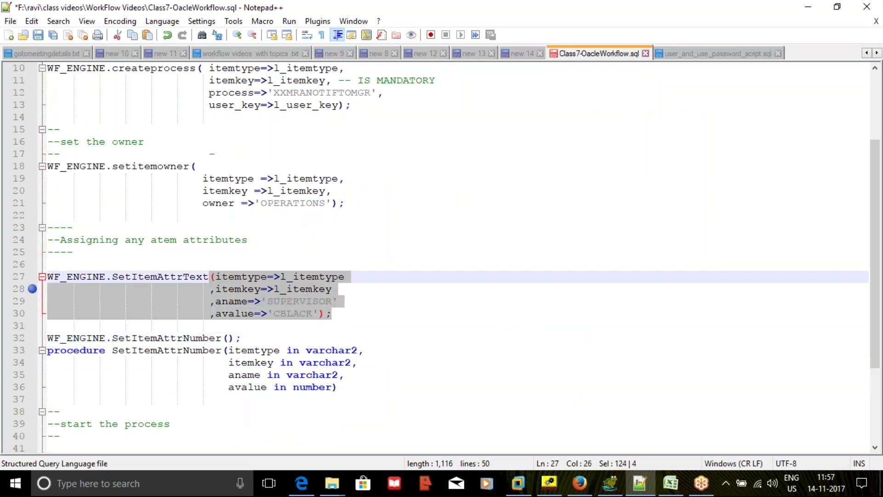
pyautogui.click(241, 338)
pyautogui.hotkey('shift', 'Left')
pyautogui.hotkey('shift', 'Left')
pyautogui.hotkey('shift', 'Left')
pyautogui.hotkey('ctrl', 'v')
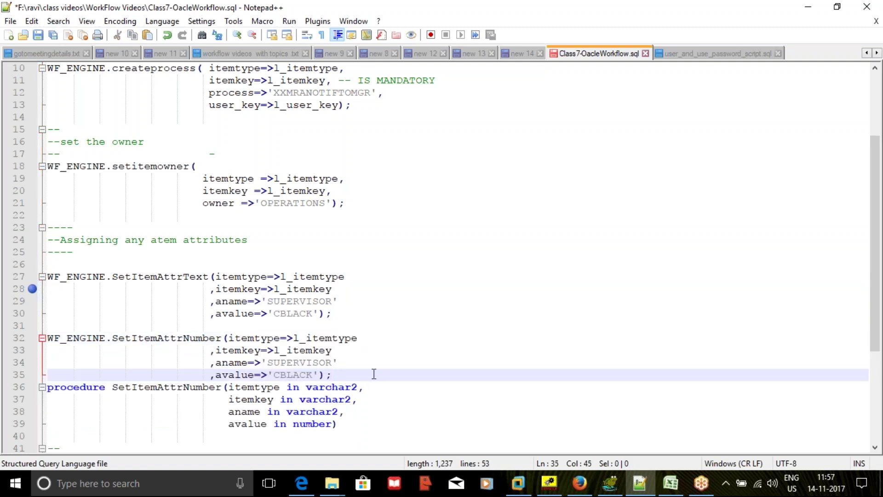
pyautogui.moveTo(349, 424); pyautogui.dragTo(34, 389)
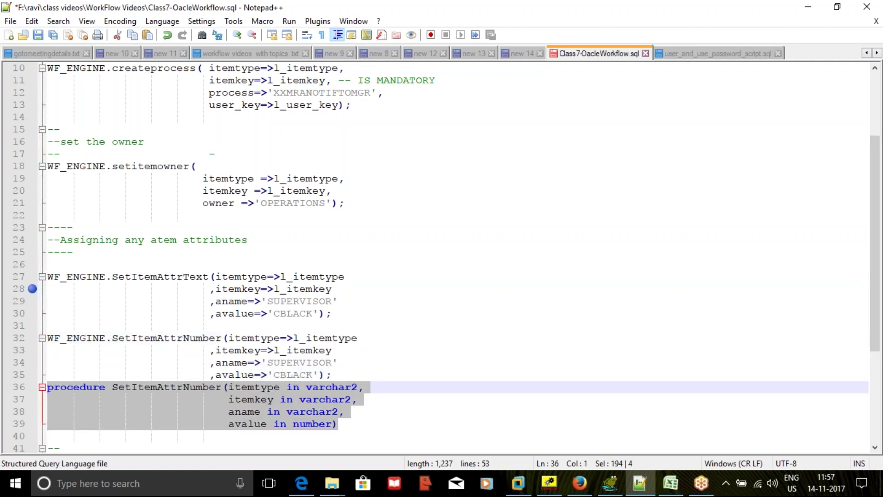
pyautogui.press('Delete')
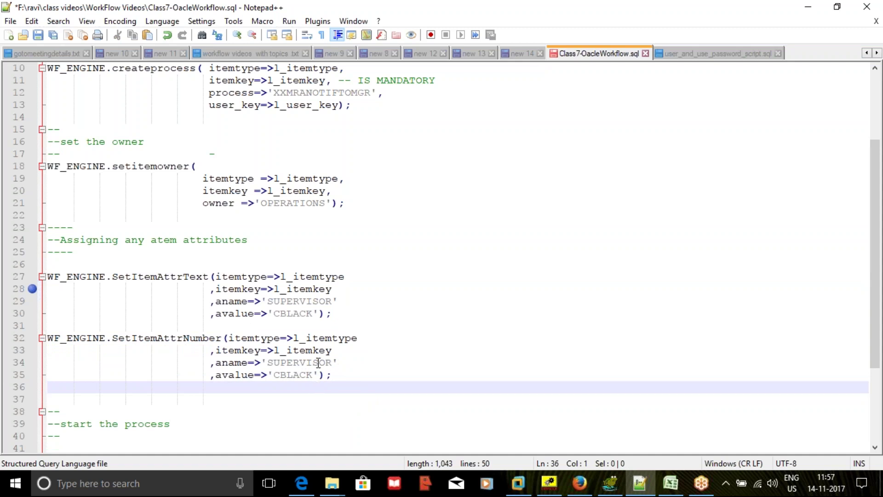
# Step: Copy the Count Of Invoices attribute's internal name from Oracle Workflow Builder and set aname to 'COUNTOFINV' in the SetItemAttrNumber call in Notepad++
pyautogui.click(549, 481)
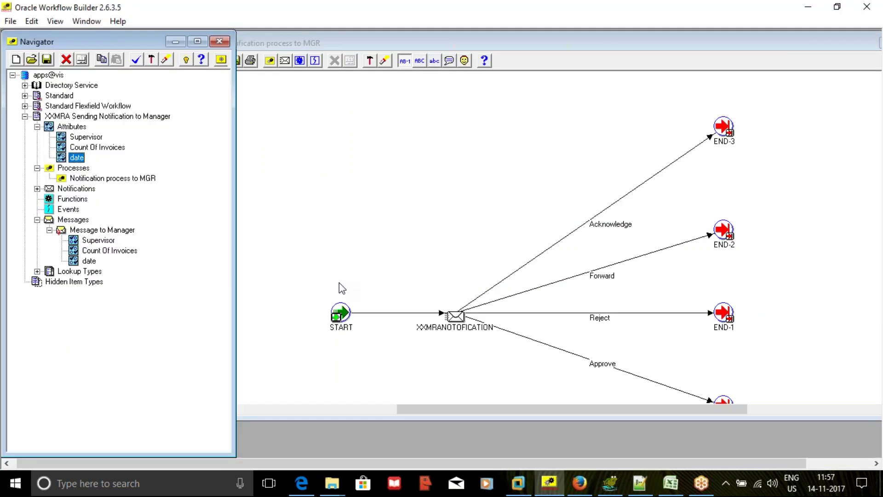
pyautogui.doubleClick(85, 147)
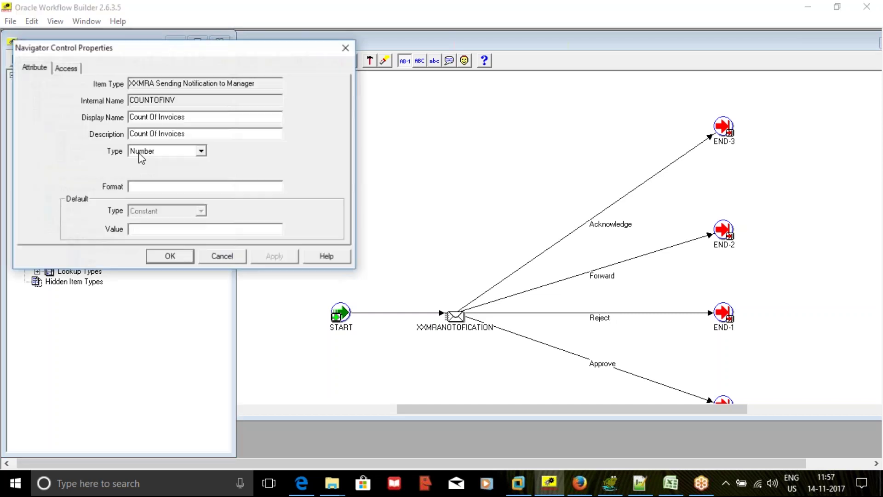
pyautogui.doubleClick(179, 101)
pyautogui.hotkey('ctrl', 'c')
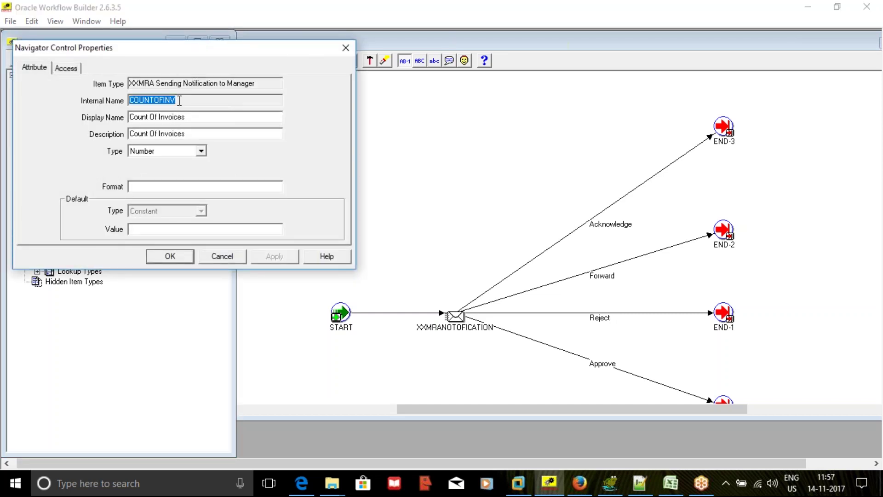
pyautogui.click(639, 483)
pyautogui.doubleClick(286, 299)
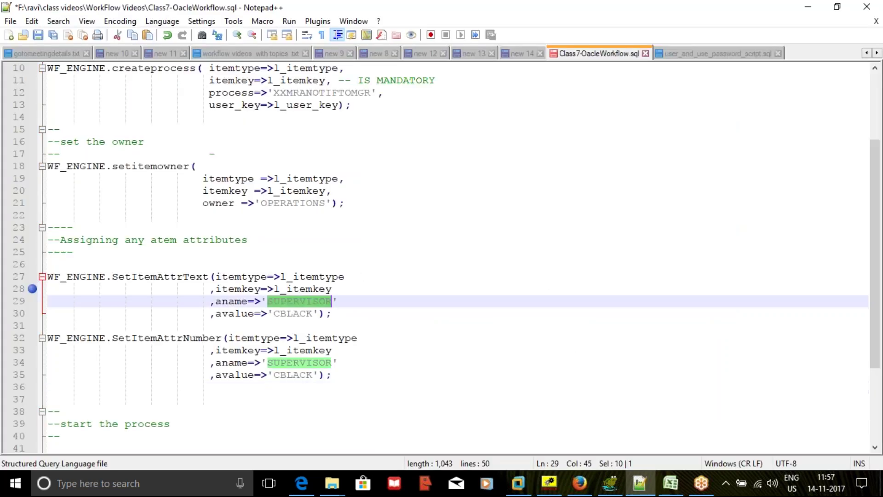
pyautogui.doubleClick(287, 363)
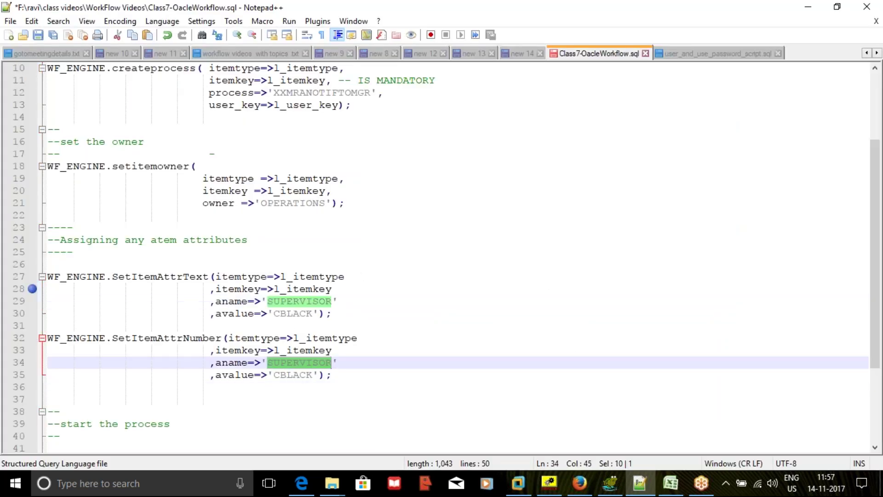
pyautogui.hotkey('ctrl', 'v')
# Step: Set avalue in the SetItemAttrNumber call to the unquoted number 1
pyautogui.doubleClick(292, 374)
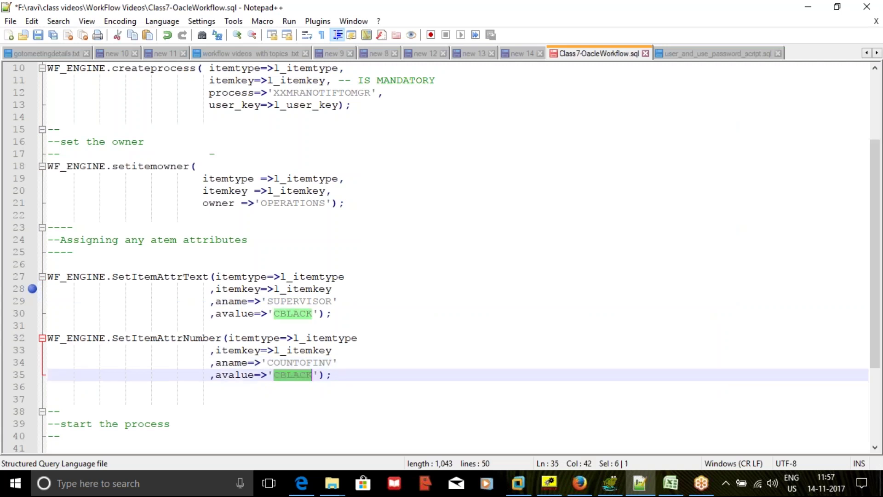
pyautogui.press('BackSpace')
pyautogui.press('BackSpace')
pyautogui.press('Delete')
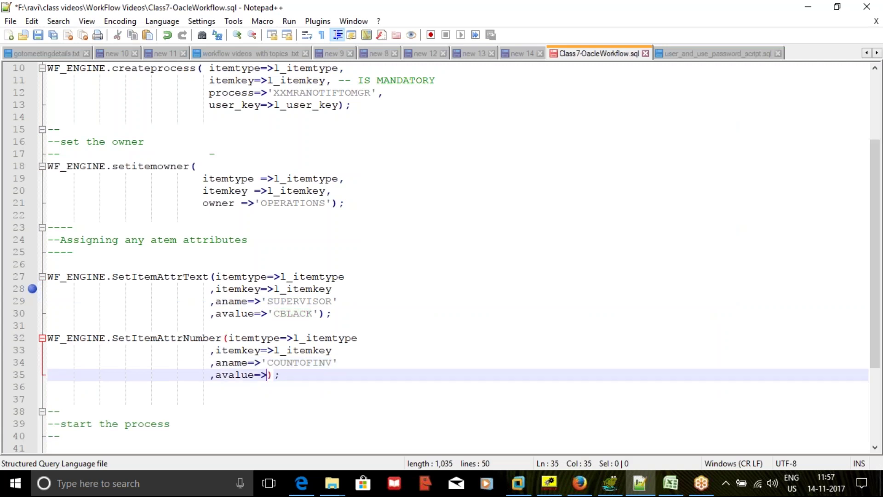
pyautogui.write('1')
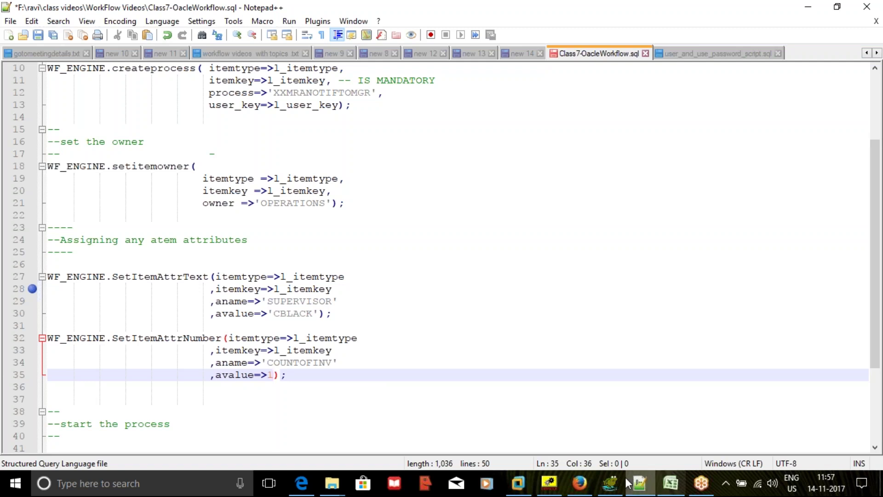
# Step: Switch to Toad for Oracle, locate the setitemattrdate procedure in the WF_ENGINE package and copy its name
pyautogui.click(609, 483)
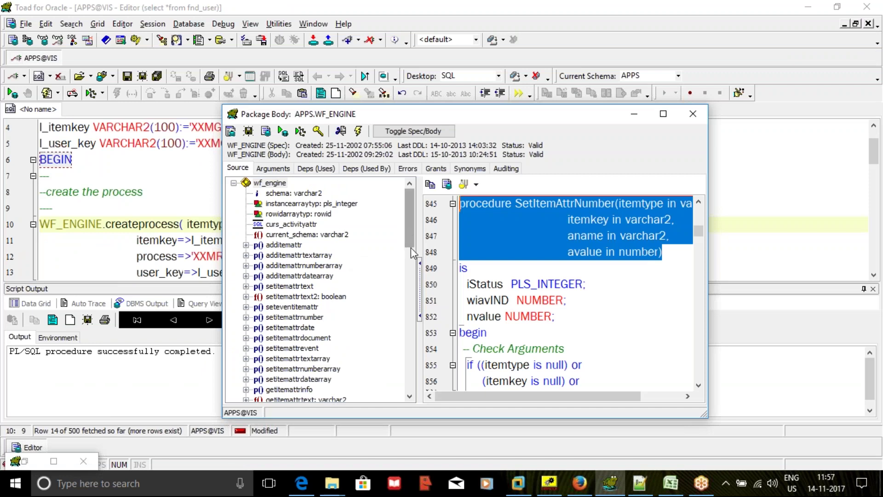
pyautogui.scroll(-1, 410, 247)
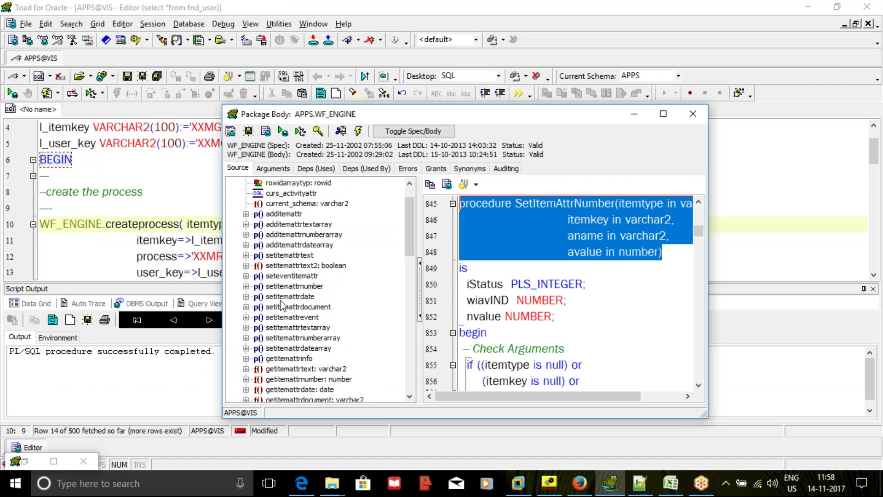
pyautogui.click(292, 298)
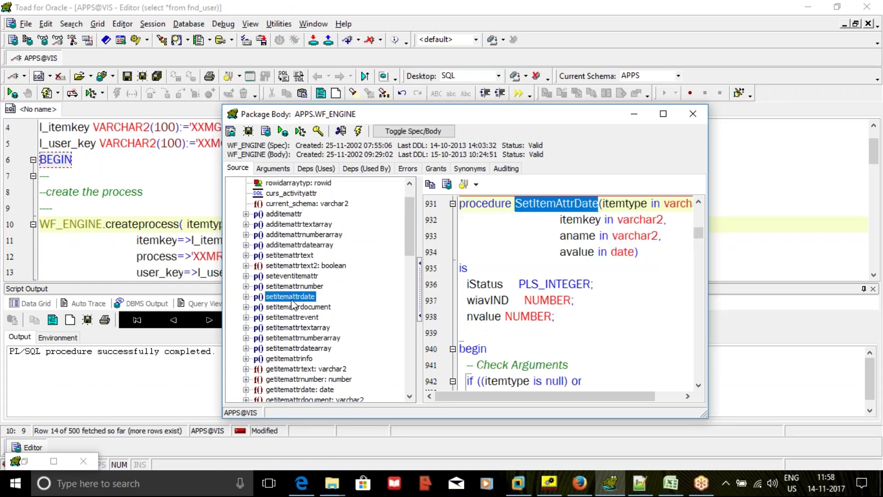
pyautogui.click(578, 210)
pyautogui.click(600, 203)
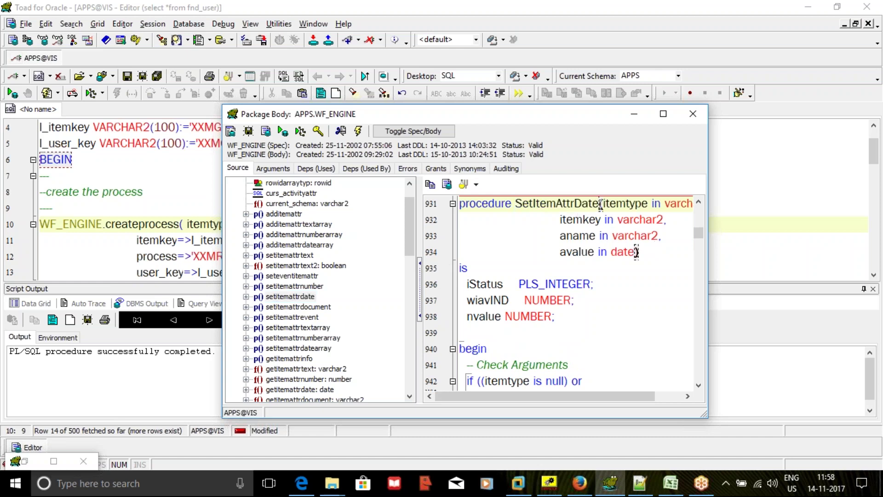
pyautogui.doubleClick(544, 206)
pyautogui.hotkey('ctrl', 'c')
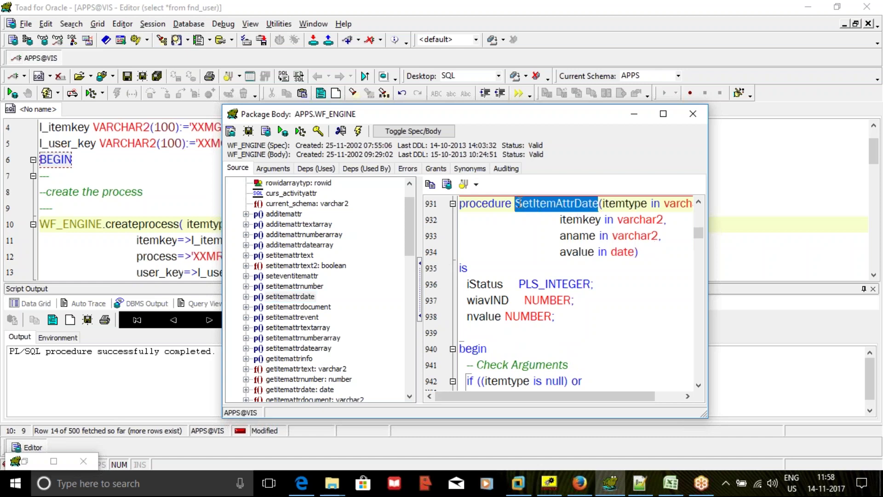
# Step: Switch to Notepad++ and paste SetItemAttrDate two lines below the SetItemAttrNumber call
pyautogui.hotkey('alt', 'Tab')
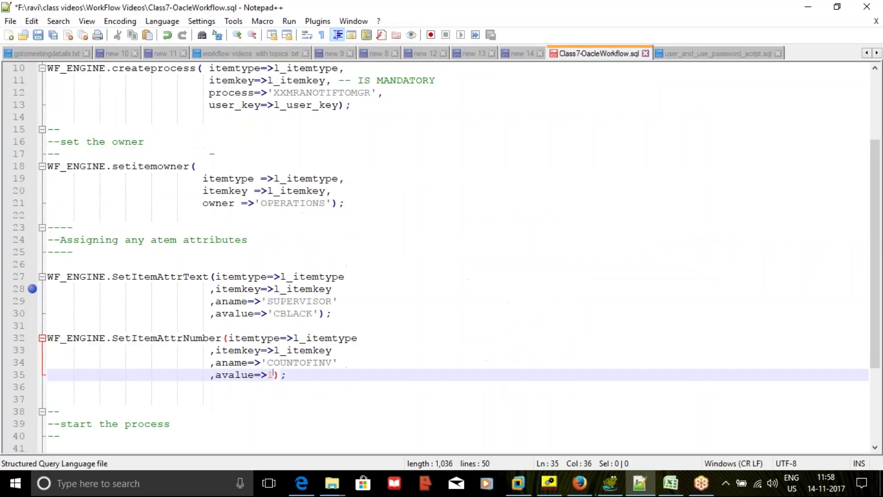
pyautogui.click(404, 263)
pyautogui.click(328, 378)
pyautogui.press('Return')
pyautogui.press('Return')
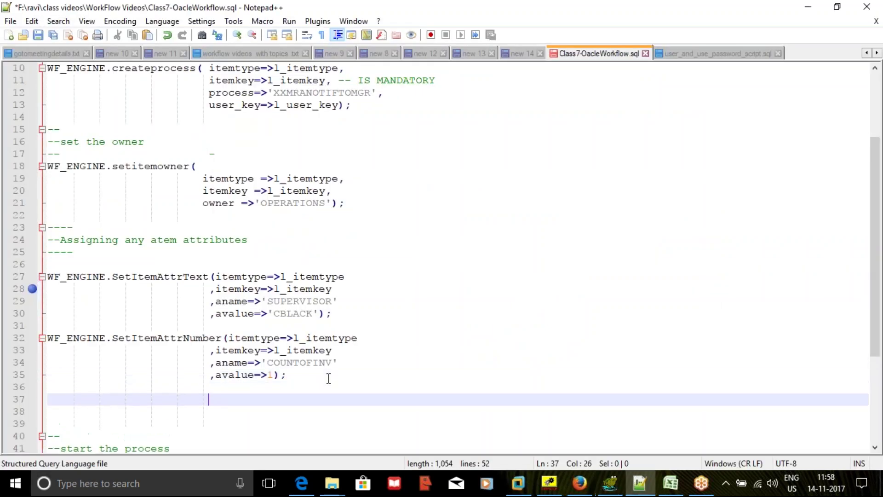
pyautogui.hotkey('ctrl', 'v')
# Step: Duplicate the whole SetItemAttrNumber call below the SetItemAttrDate line
pyautogui.moveTo(290, 373); pyautogui.dragTo(47, 339)
pyautogui.hotkey('ctrl', 'c')
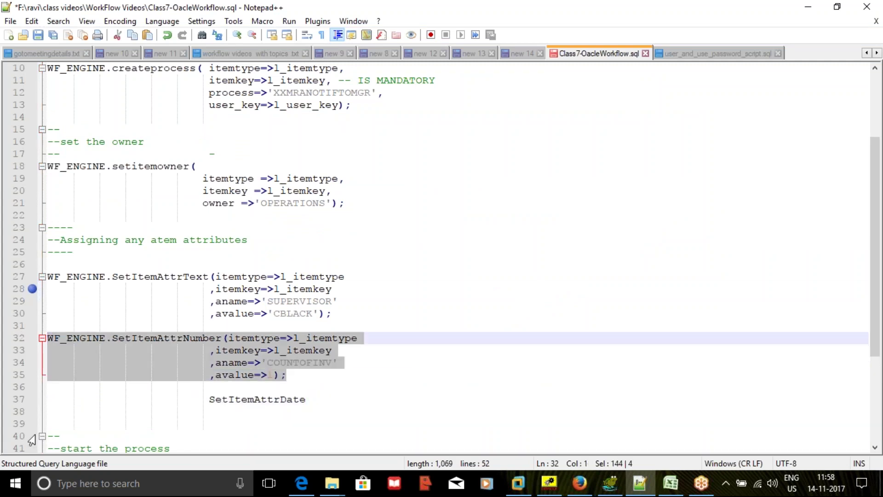
pyautogui.click(55, 424)
pyautogui.hotkey('ctrl', 'v')
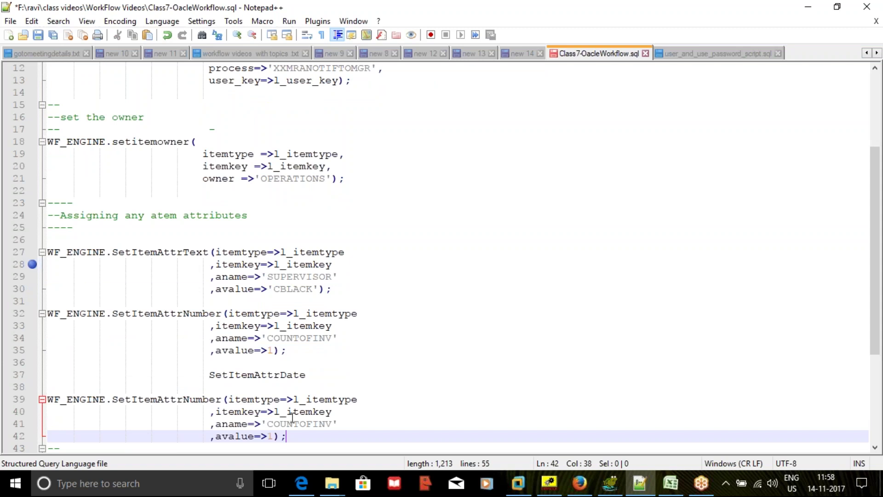
# Step: Replace SetItemAttrNumber with SetItemAttrDate in the duplicated WF_ENGINE call
pyautogui.doubleClick(282, 375)
pyautogui.hotkey('ctrl', 'c')
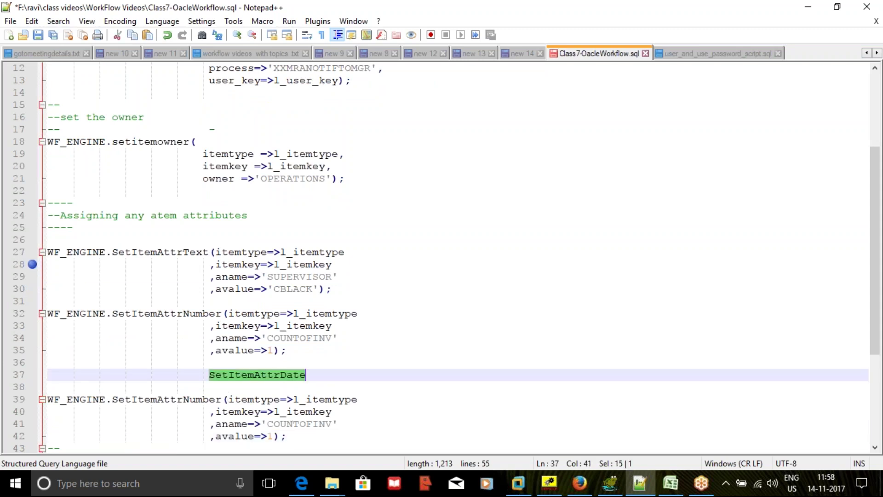
pyautogui.doubleClick(185, 402)
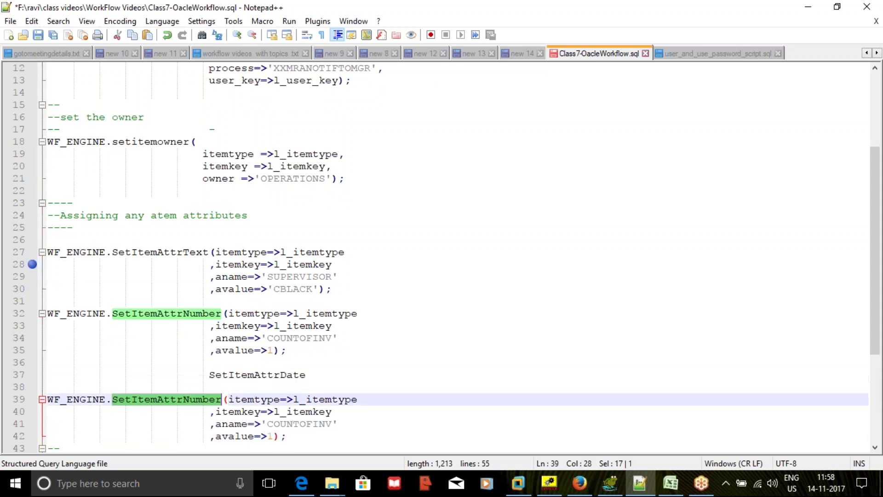
pyautogui.hotkey('ctrl', 'v')
pyautogui.click(349, 370)
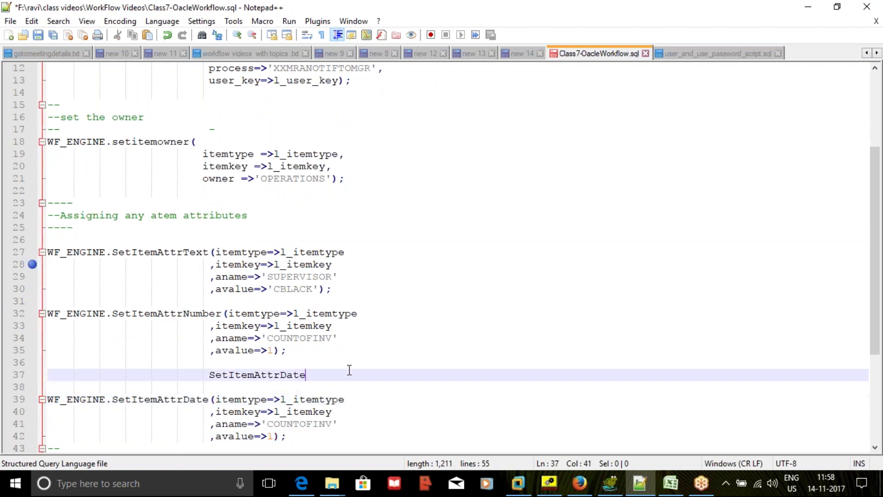
# Step: Switch to Oracle Workflow Builder, close the COUNTOFINV properties and copy the internal name DATE from the date attribute's properties
pyautogui.click(549, 483)
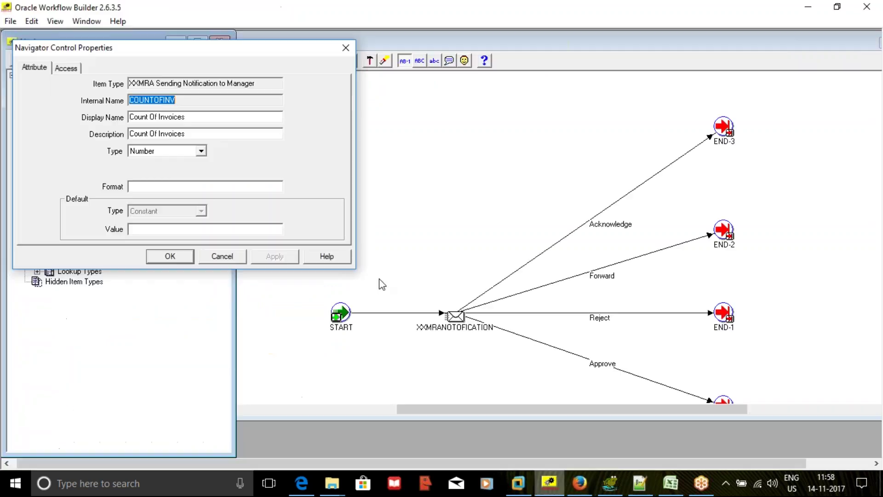
pyautogui.click(346, 47)
pyautogui.doubleClick(73, 158)
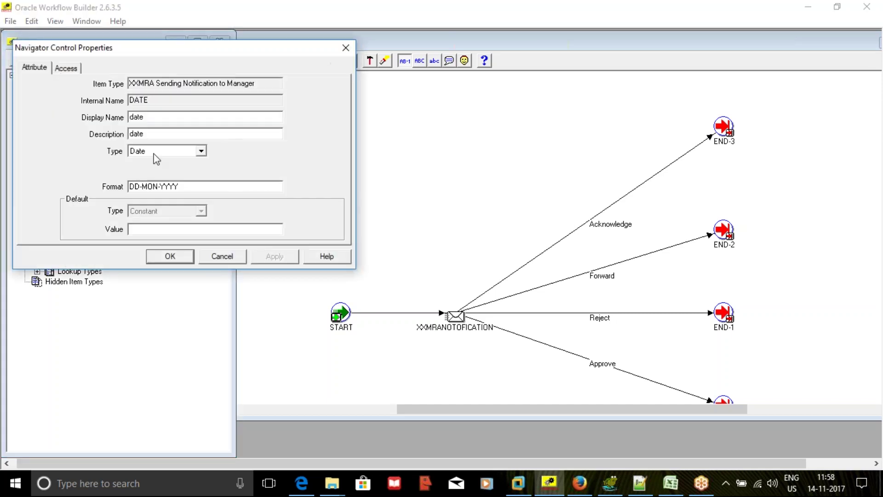
pyautogui.hotkey('shift', 'Home')
pyautogui.hotkey('ctrl', 'c')
# Step: Switch to Notepad++ and replace the COUNTOFINV aname value in the SetItemAttrDate call with DATE
pyautogui.click(639, 483)
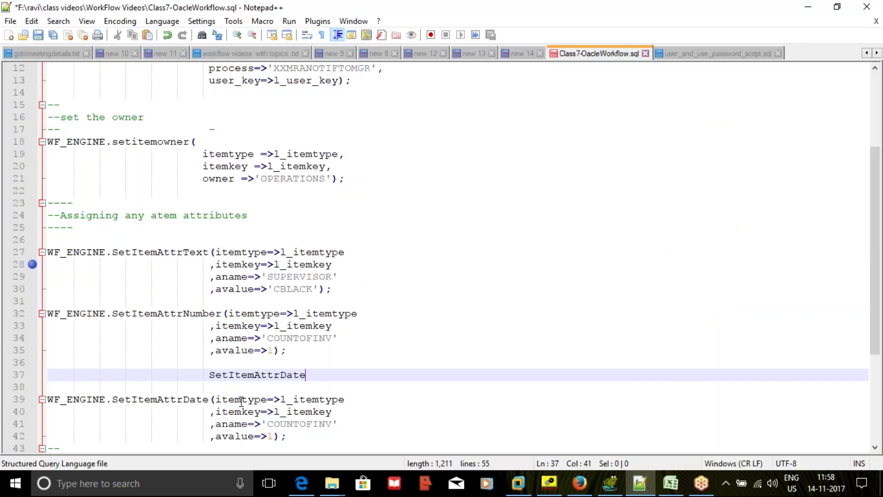
pyautogui.doubleClick(298, 423)
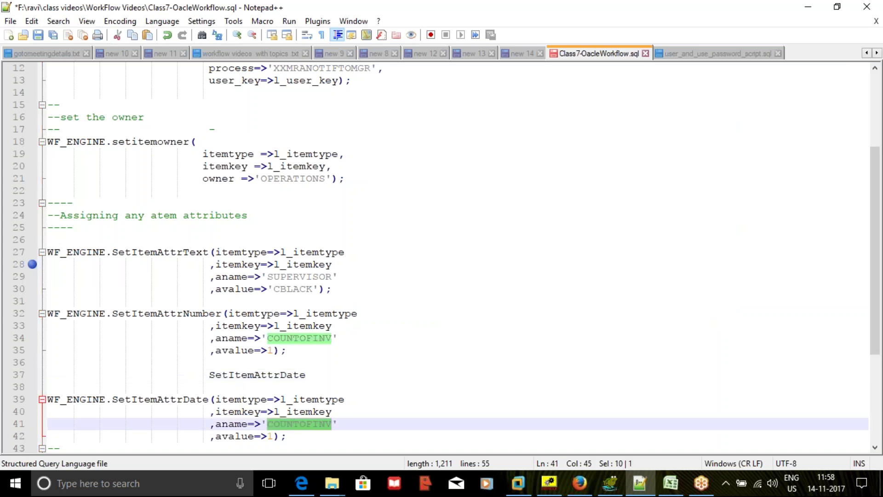
pyautogui.hotkey('ctrl', 'v')
pyautogui.press('BackSpace')
pyautogui.click(271, 338)
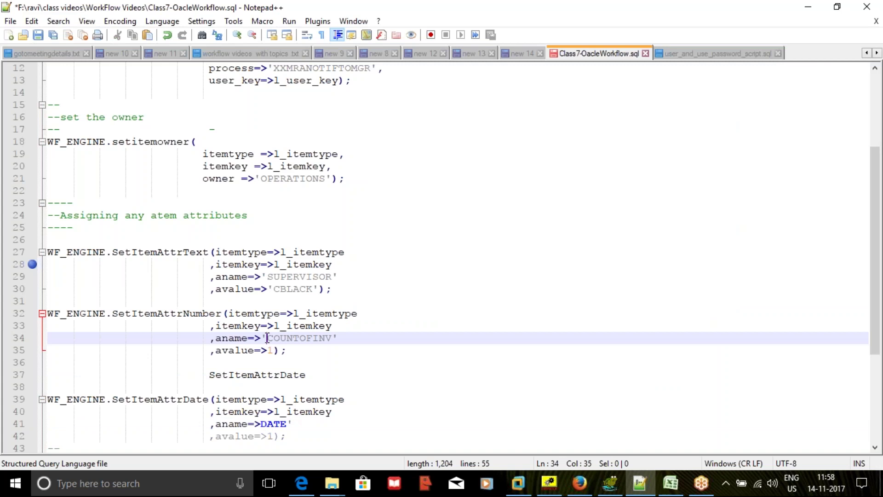
pyautogui.press('BackSpace')
pyautogui.write("'")
pyautogui.click(401, 361)
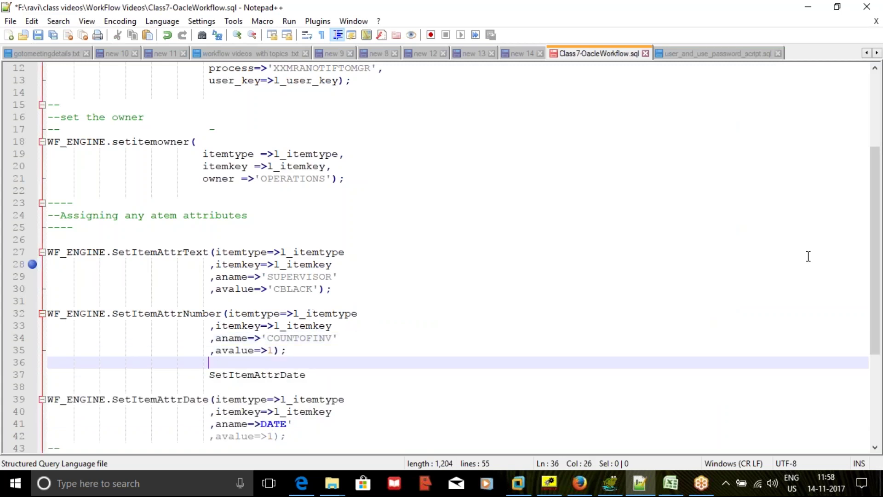
# Step: Delete the stray SetItemAttrDate text between the SetItemAttrNumber and SetItemAttrDate calls
pyautogui.moveTo(874, 253); pyautogui.dragTo(875, 298)
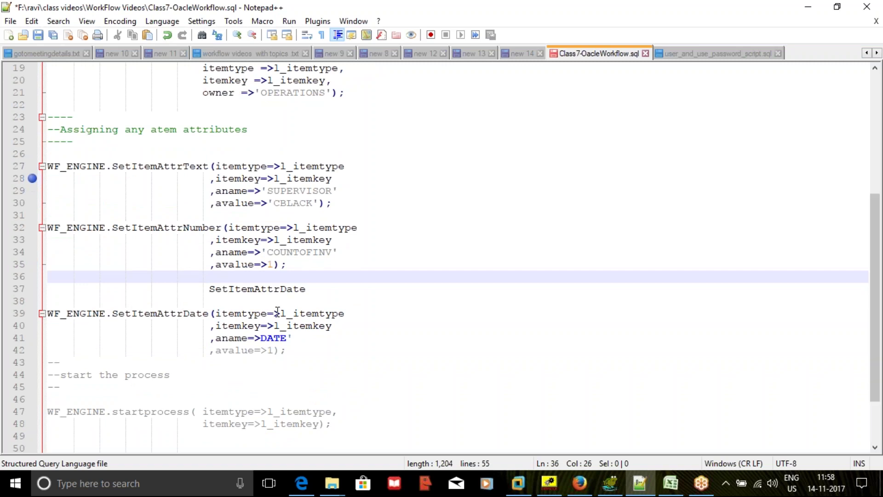
pyautogui.moveTo(321, 291); pyautogui.dragTo(201, 293)
pyautogui.press('Delete')
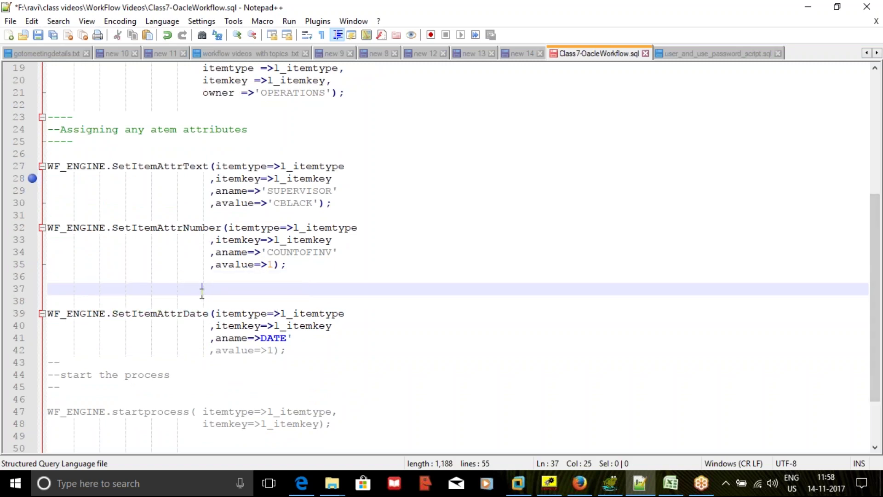
# Step: Add the missing opening quote before DATE in the SetItemAttrDate call's aname
pyautogui.click(262, 338)
pyautogui.write("'")
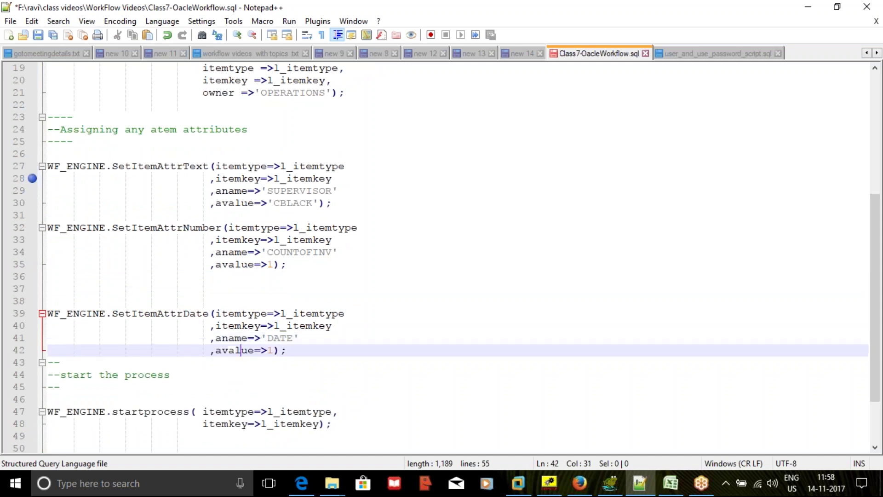
pyautogui.doubleClick(233, 351)
pyautogui.doubleClick(275, 338)
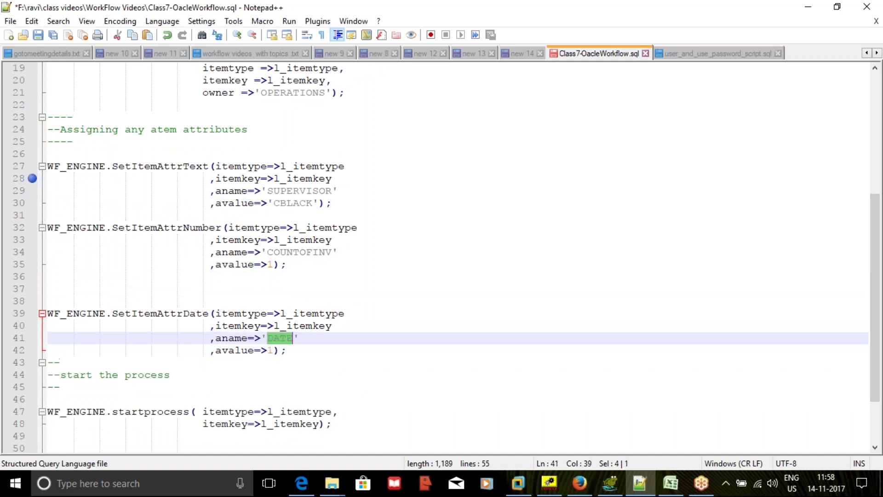
# Step: Set avalue in the SetItemAttrDate call to to_char(sysdate,'DD-MON-YYYY')
pyautogui.click(273, 351)
pyautogui.press('BackSpace')
pyautogui.write('to_ch')
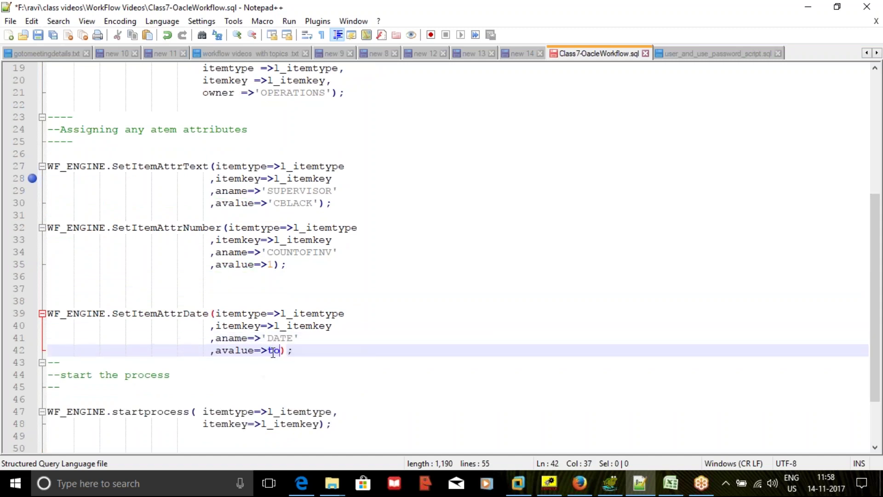
pyautogui.write('ar()')
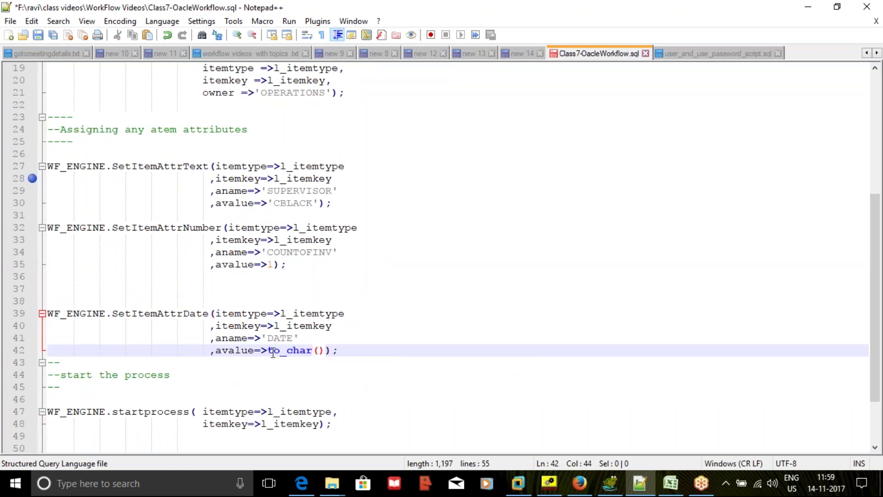
pyautogui.write('sysdat')
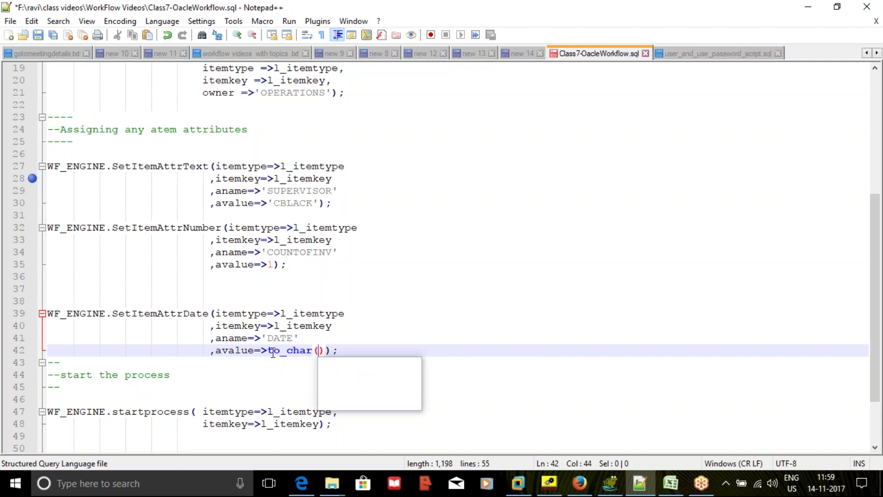
pyautogui.write('e,')
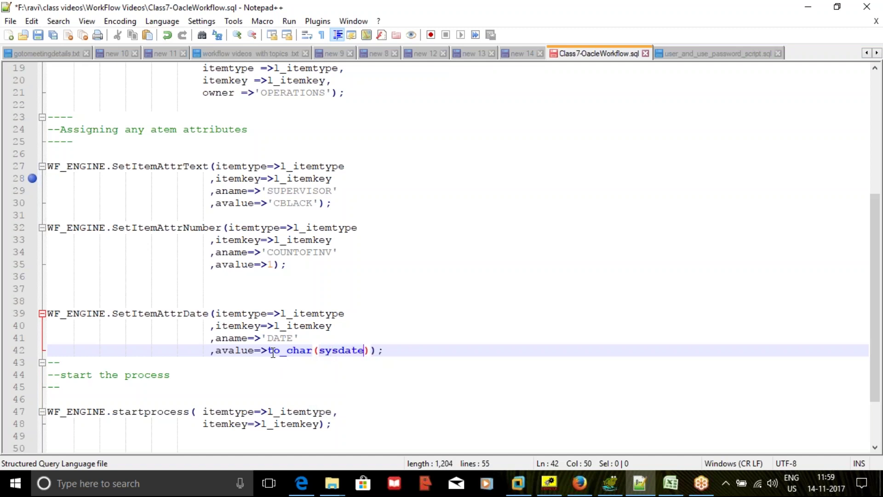
pyautogui.write('DD-MO')
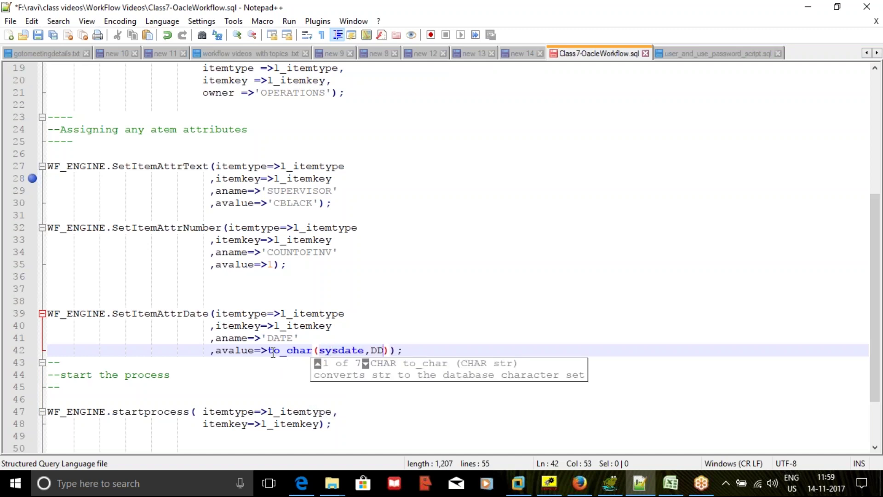
pyautogui.write('N-YYYY')
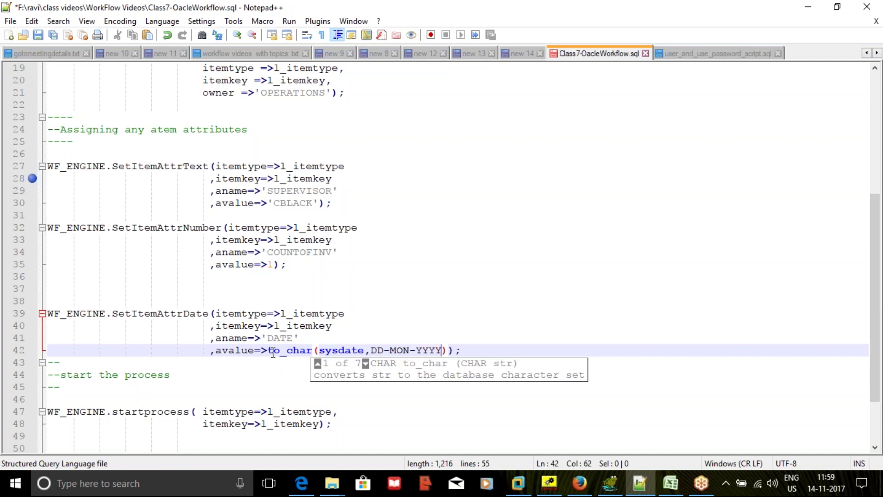
pyautogui.write("'")
pyautogui.click(368, 351)
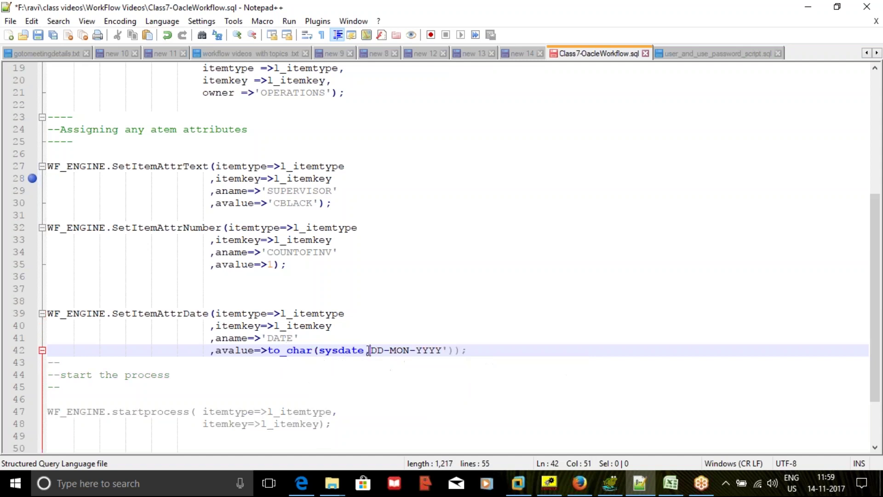
pyautogui.write("'")
pyautogui.click(566, 348)
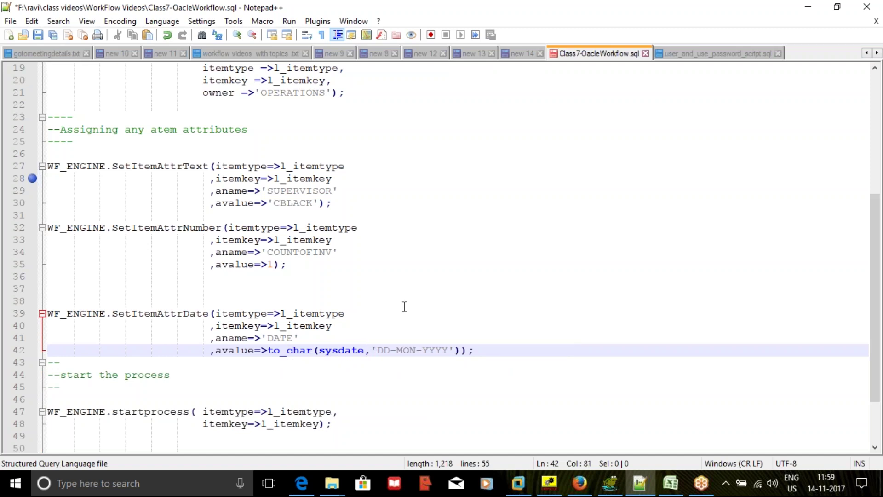
pyautogui.scroll(-2, 398, 306)
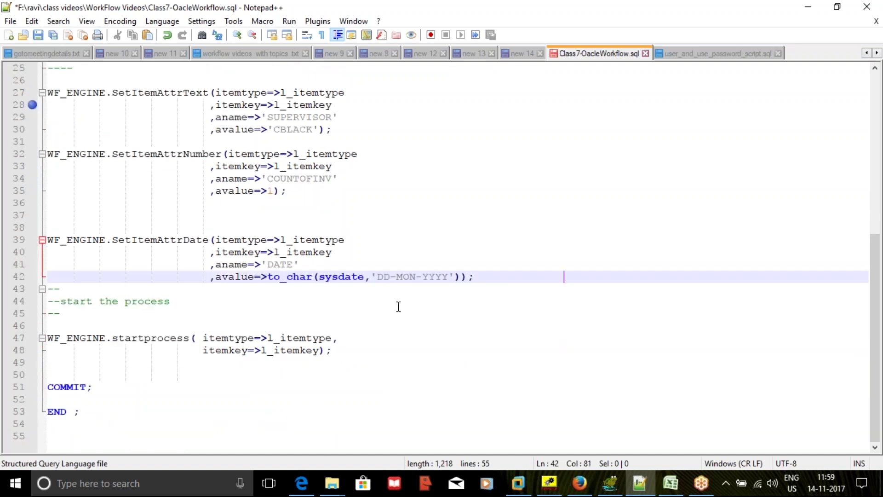
pyautogui.scroll(8, 399, 306)
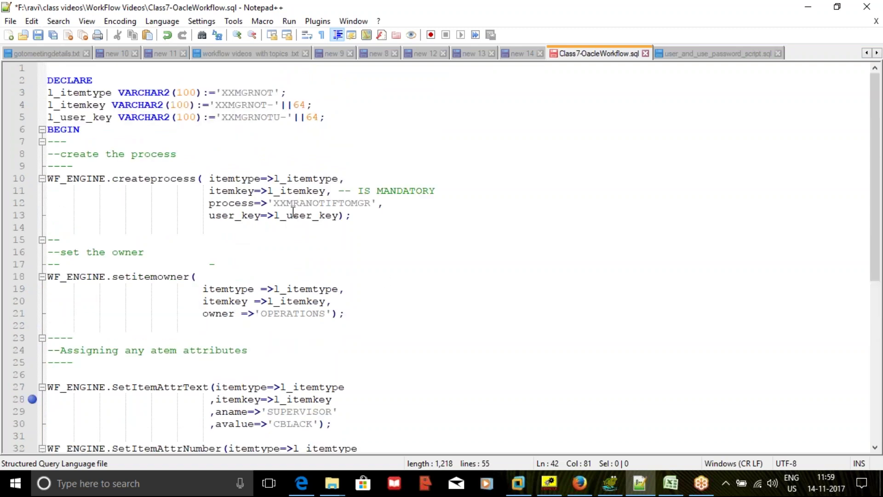
pyautogui.scroll(-4, 294, 211)
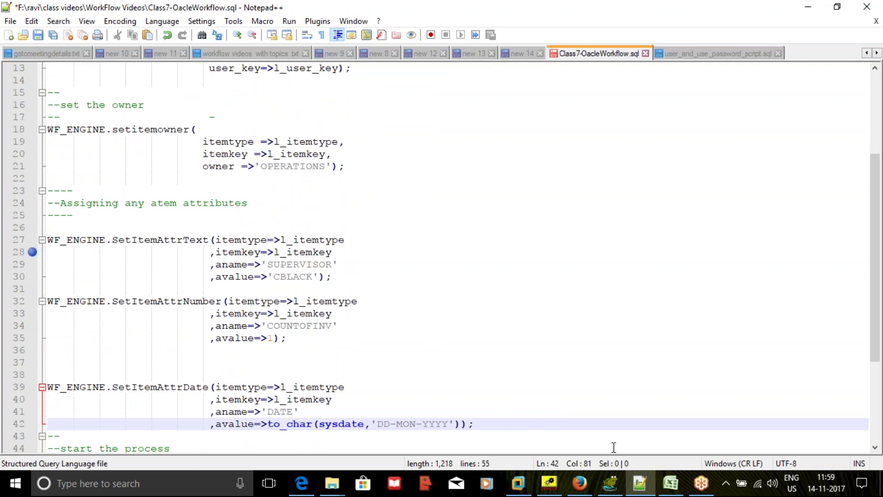
# Step: Switch to Firefox, log out of the current Oracle E-Business Suite session and log in as SYSADMIN
pyautogui.click(585, 487)
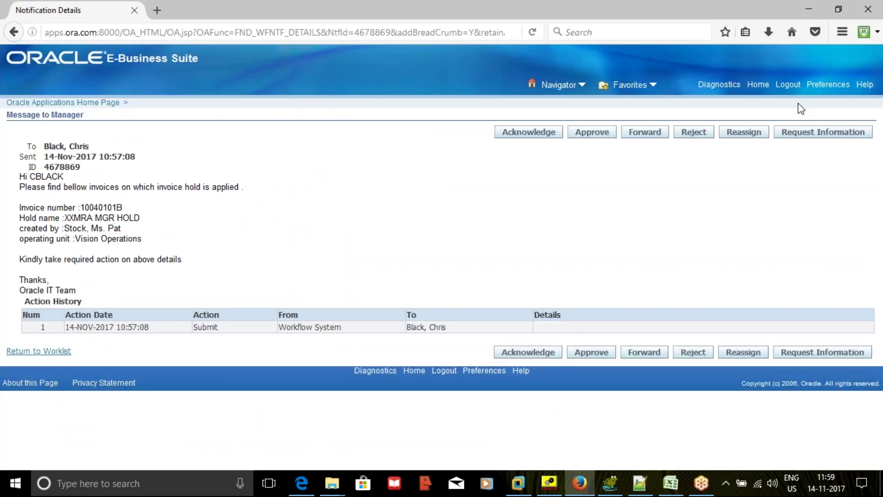
pyautogui.click(790, 87)
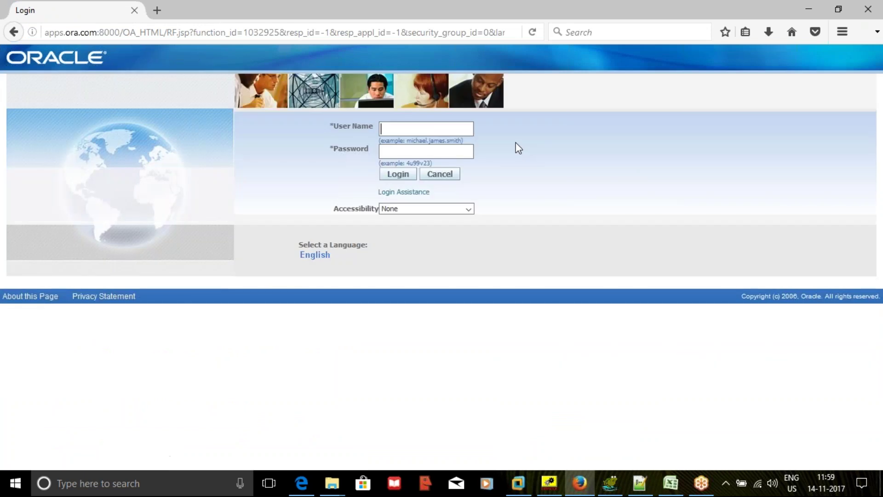
pyautogui.click(429, 129)
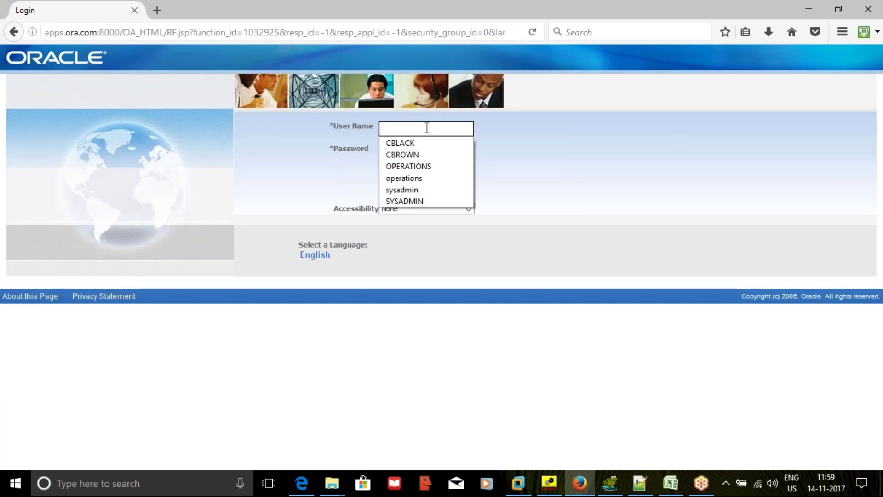
pyautogui.click(418, 202)
pyautogui.click(398, 175)
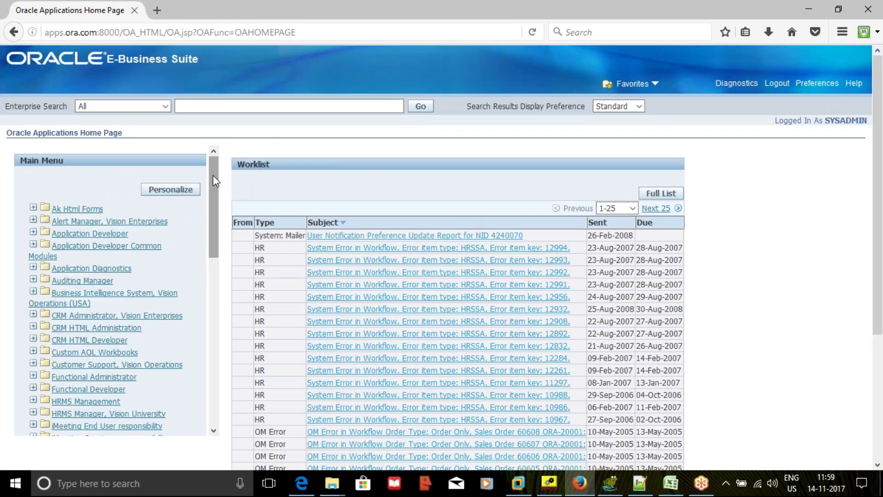
# Step: Open the Administrator Workflow home page from Workflow Administrator Web Applications in a new browser tab and go to Developer Studio
pyautogui.moveTo(213, 175); pyautogui.dragTo(174, 357)
pyautogui.click(33, 373)
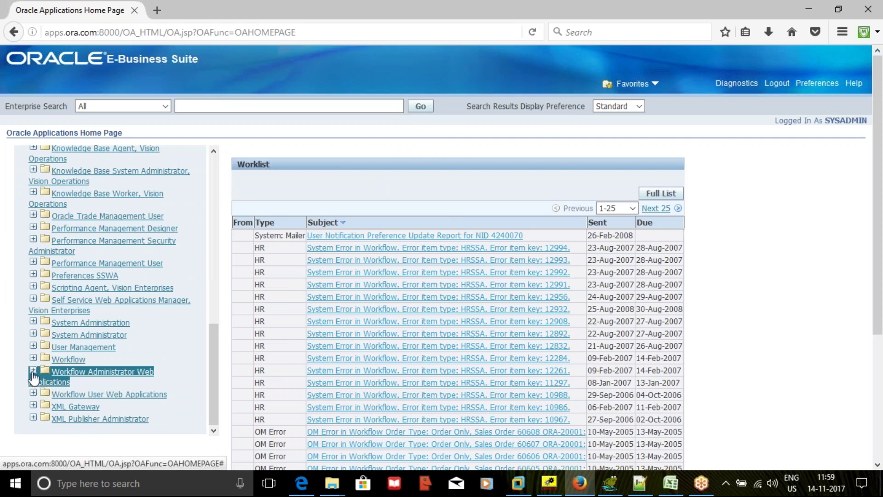
pyautogui.scroll(-3, 89, 334)
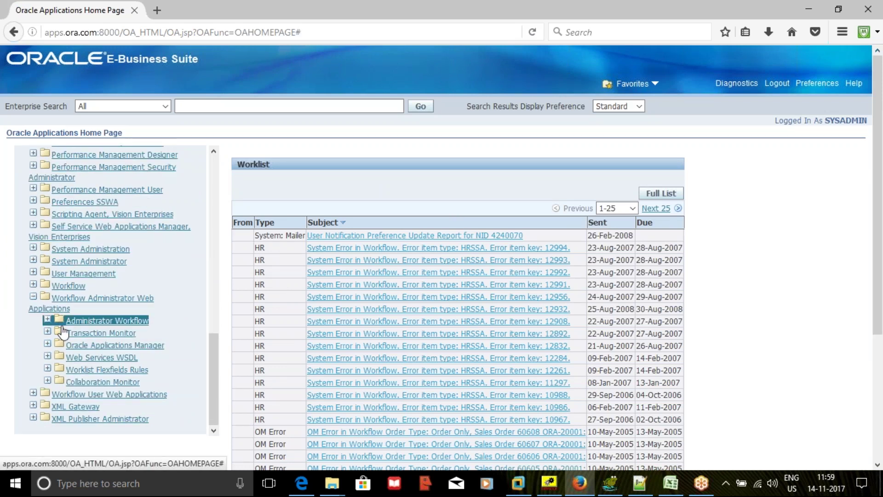
pyautogui.click(48, 319)
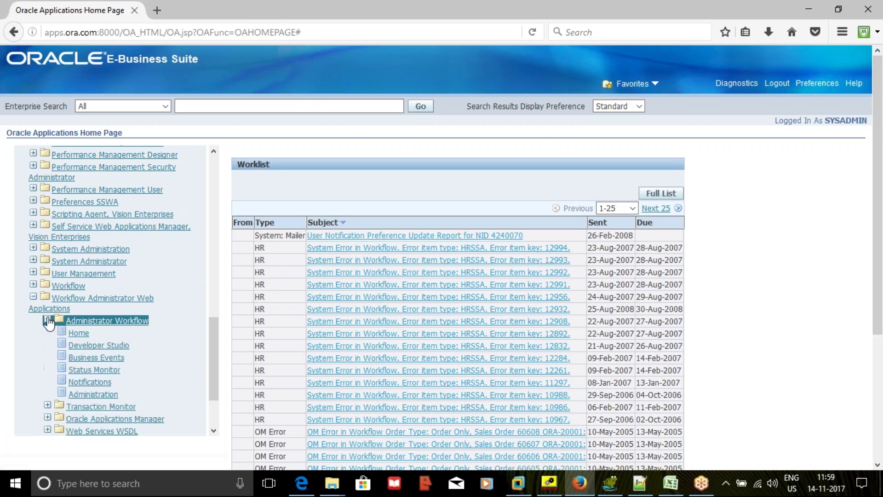
pyautogui.rightClick(72, 338)
pyautogui.click(94, 344)
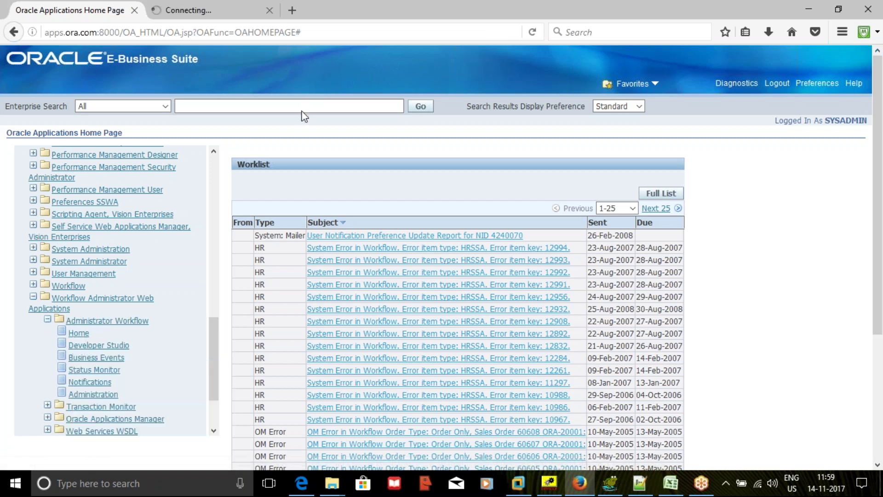
pyautogui.click(220, 10)
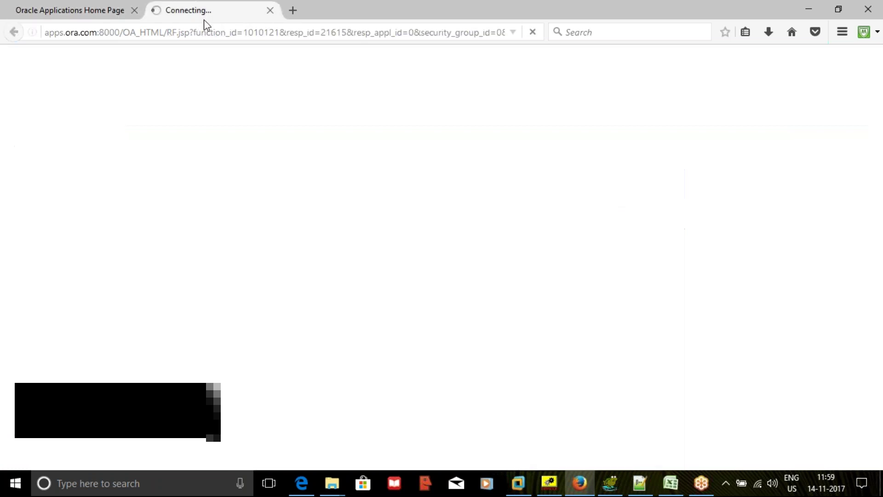
pyautogui.click(92, 105)
# Step: Find the workflow type with internal name XXMGRNOT and open its Run Workflow form
pyautogui.click(213, 196)
pyautogui.click(213, 197)
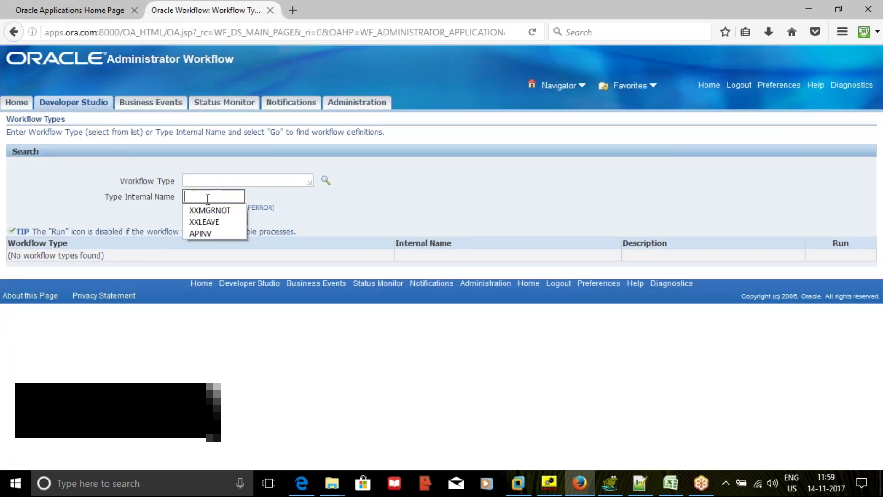
pyautogui.click(212, 211)
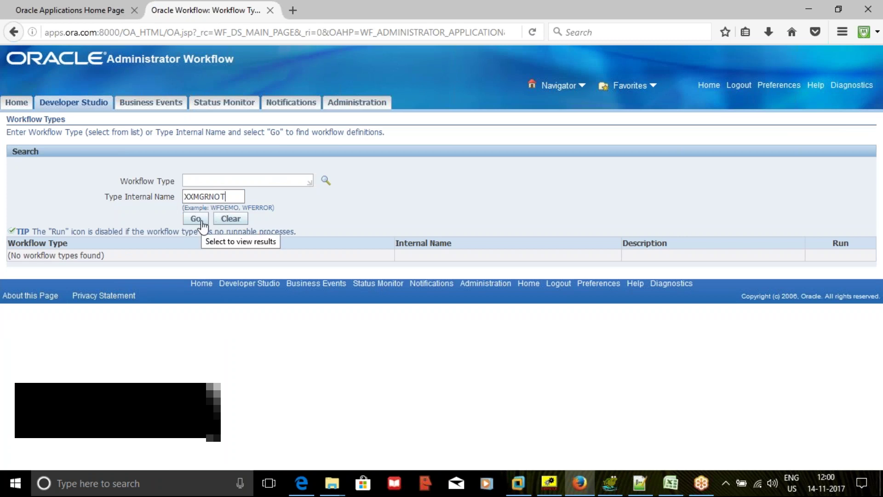
pyautogui.click(195, 218)
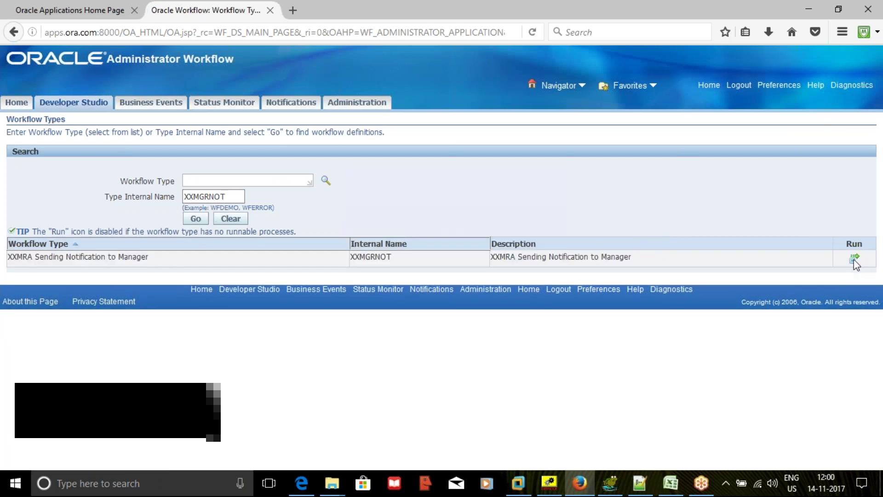
pyautogui.click(854, 259)
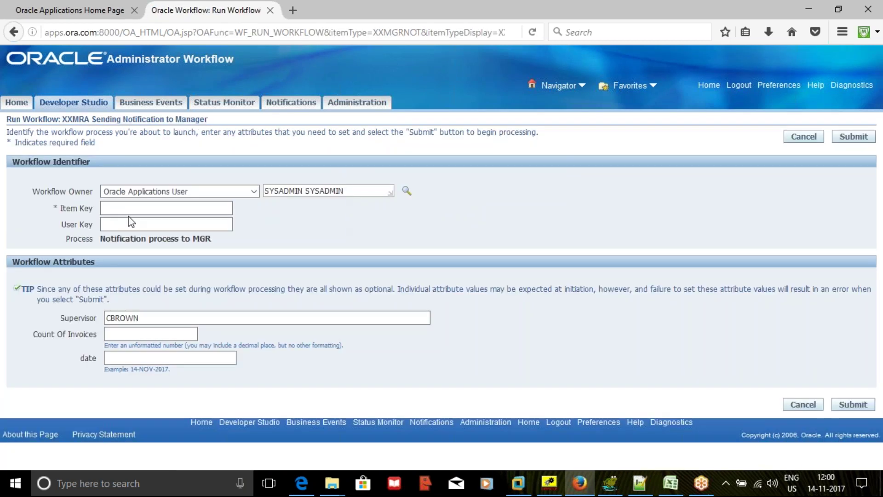
# Step: Enter XXMGRNOT-66 as the item key and XXMGRNOTUSER-66 as the user key for the workflow run
pyautogui.click(128, 208)
pyautogui.click(128, 208)
pyautogui.click(131, 245)
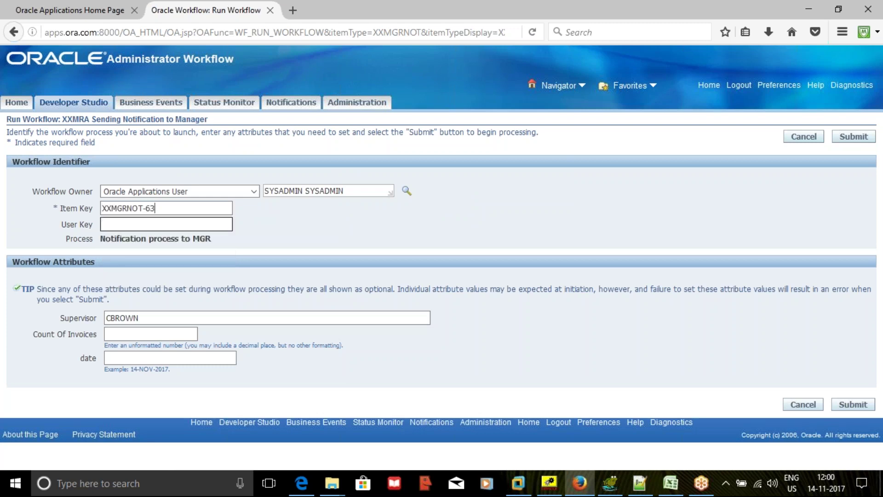
pyautogui.press('BackSpace')
pyautogui.write('6')
pyautogui.hotkey('shift', 'Tab')
pyautogui.press('Tab')
pyautogui.press('Tab')
pyautogui.press('Down')
pyautogui.press('Down')
pyautogui.press('Return')
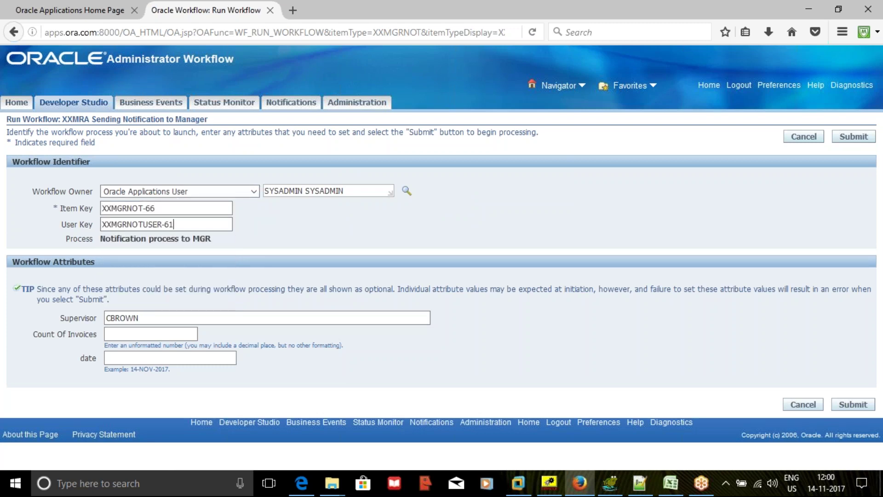
pyautogui.press('BackSpace')
pyautogui.write('6')
# Step: Set Count Of Invoices to 1 and date to 14-NOV-2017, and submit the workflow run
pyautogui.click(172, 317)
pyautogui.click(106, 358)
pyautogui.click(175, 335)
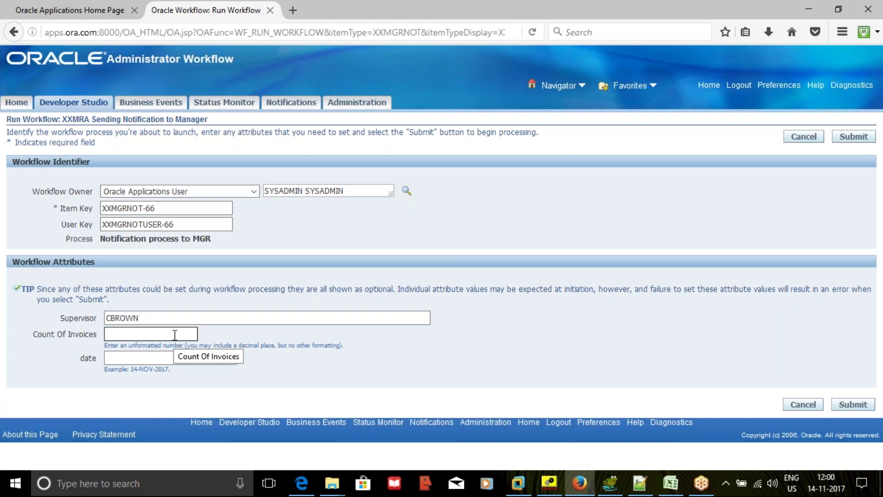
pyautogui.write('1')
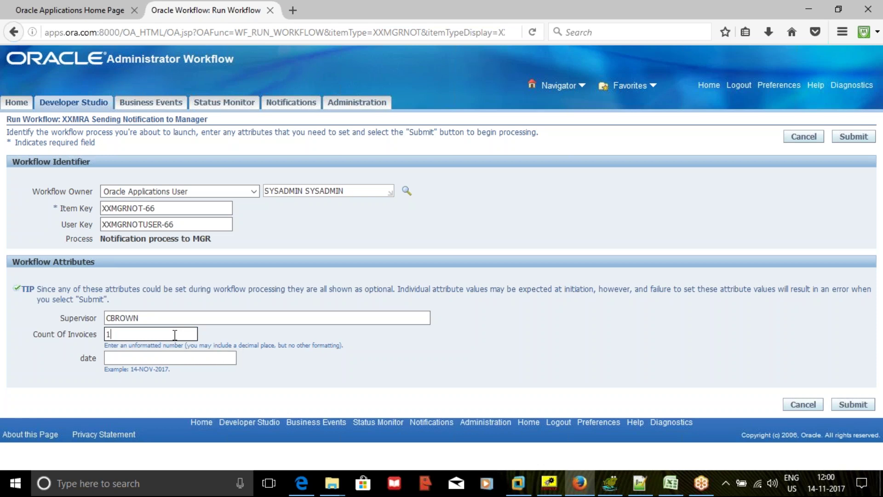
pyautogui.click(168, 358)
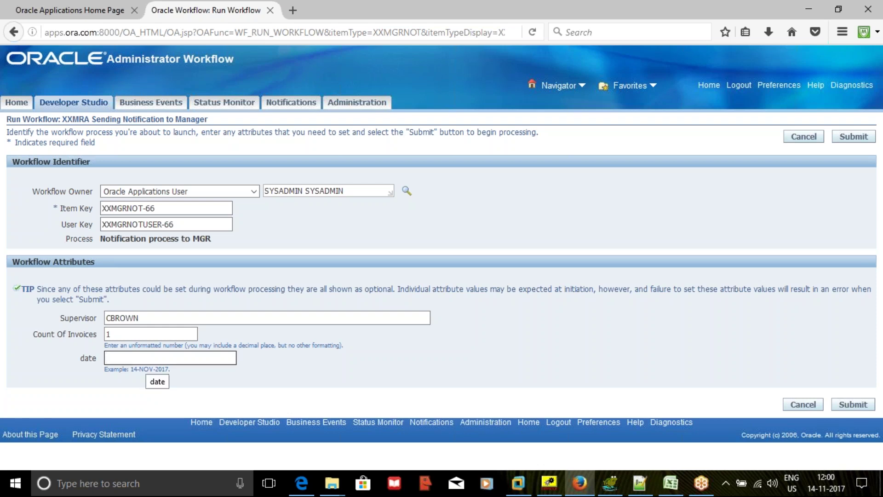
pyautogui.write('14-NOV-2017')
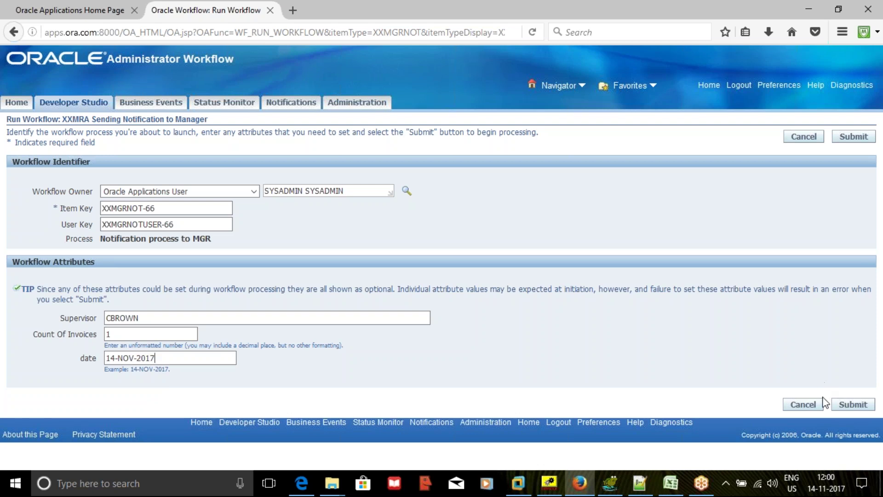
pyautogui.click(848, 407)
pyautogui.click(844, 403)
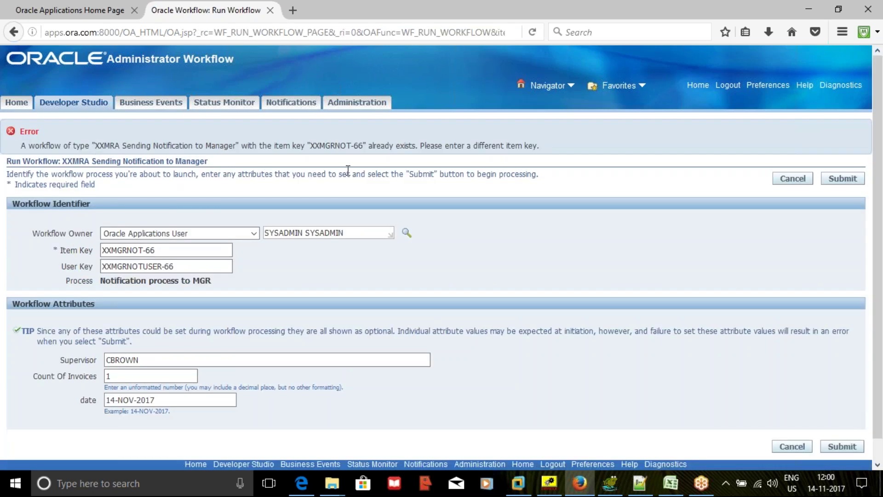
# Step: Change the item key to XXMGRNOT-68 and the user key to XXMGRNOTUSER-68, resubmit the workflow, and acknowledge the confirmation
pyautogui.click(184, 254)
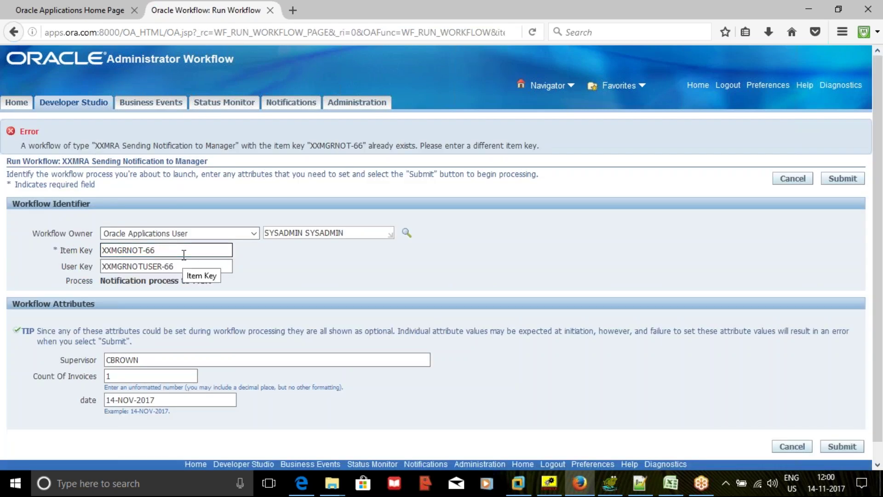
pyautogui.press('BackSpace')
pyautogui.write('8')
pyautogui.click(199, 267)
pyautogui.press('BackSpace')
pyautogui.write('8')
pyautogui.click(843, 179)
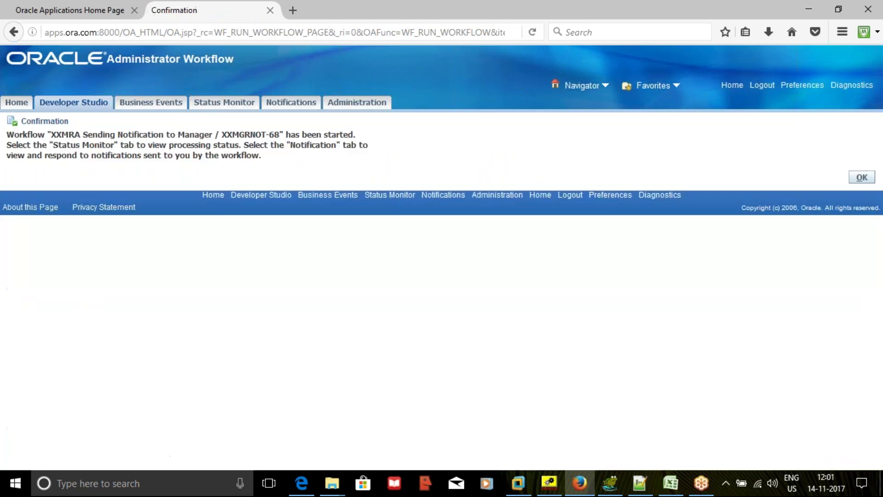
pyautogui.click(862, 177)
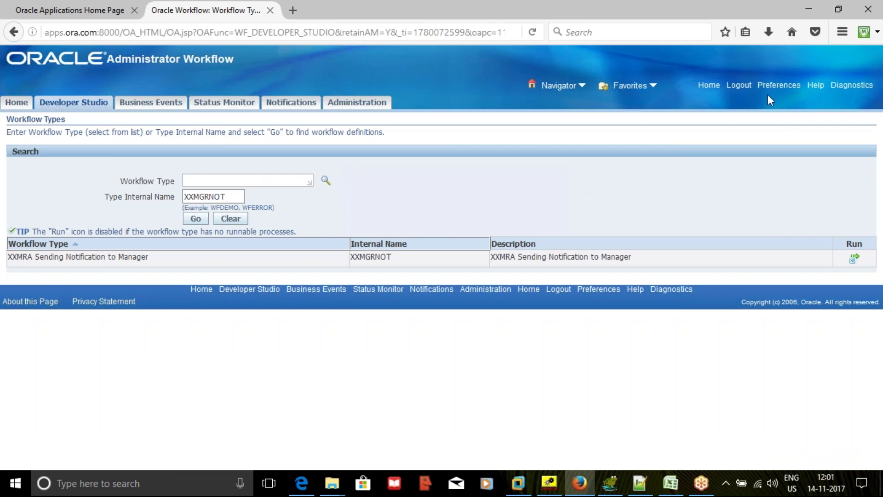
# Step: Log out of the SYSADMIN session and log in with the supervisor's account
pyautogui.click(739, 85)
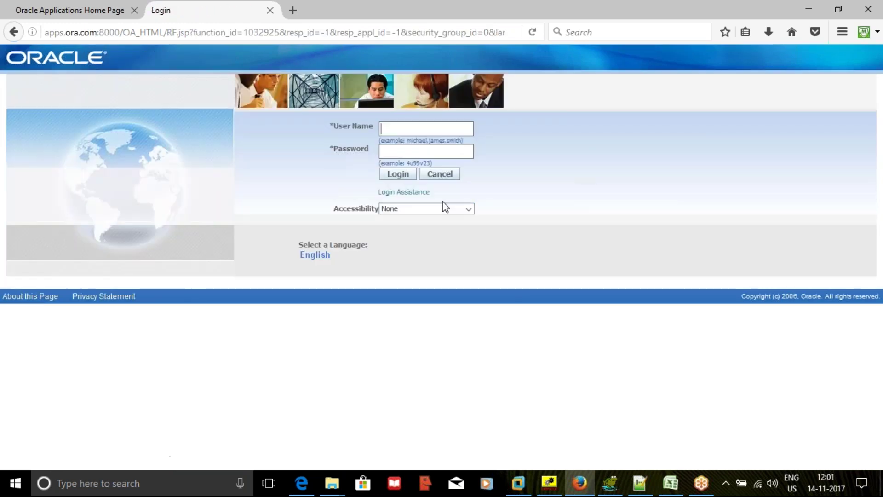
pyautogui.click(406, 130)
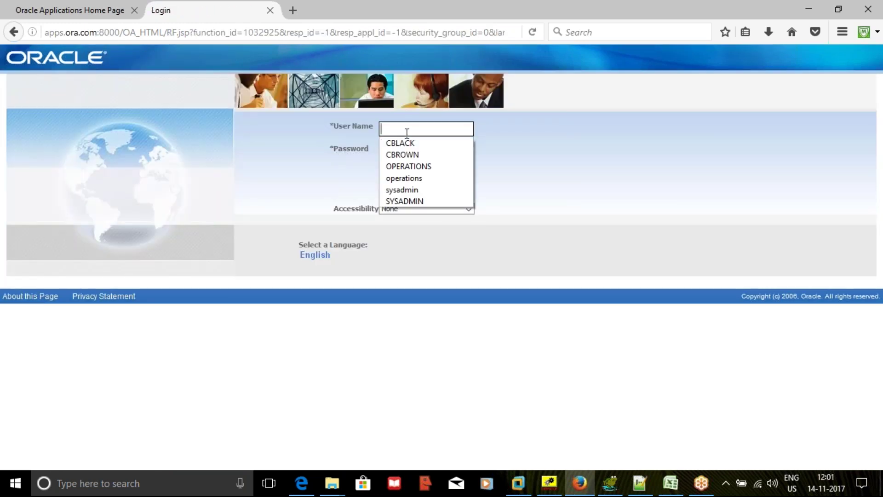
pyautogui.click(404, 153)
pyautogui.click(399, 175)
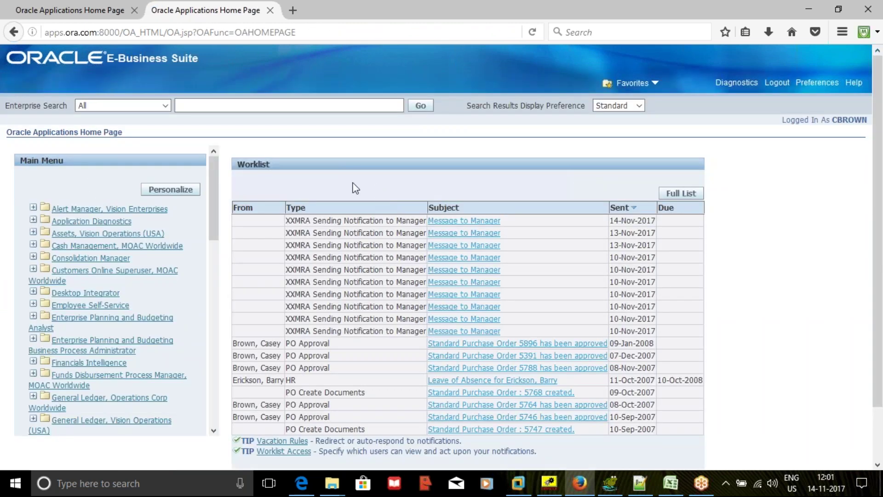
# Step: Open the 14-Nov-2017 Message to Manager notification from the worklist, check its date and invoice count, and respond to it
pyautogui.moveTo(213, 200); pyautogui.dragTo(211, 384)
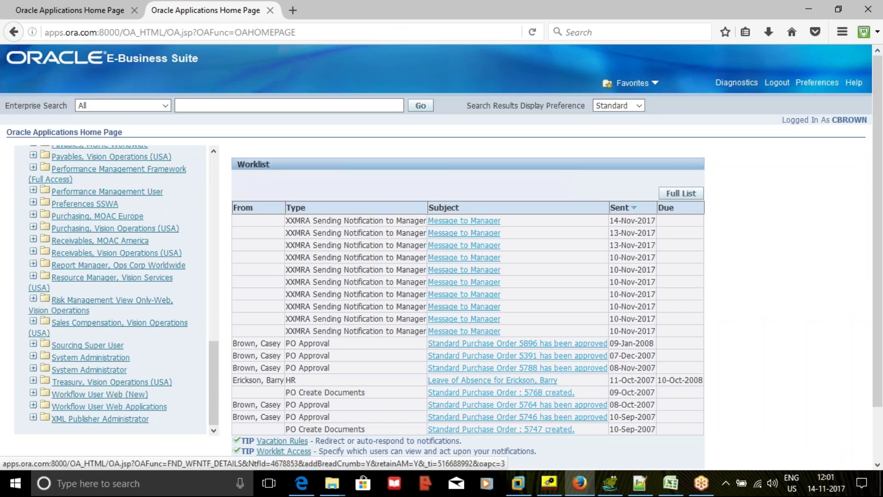
pyautogui.click(480, 225)
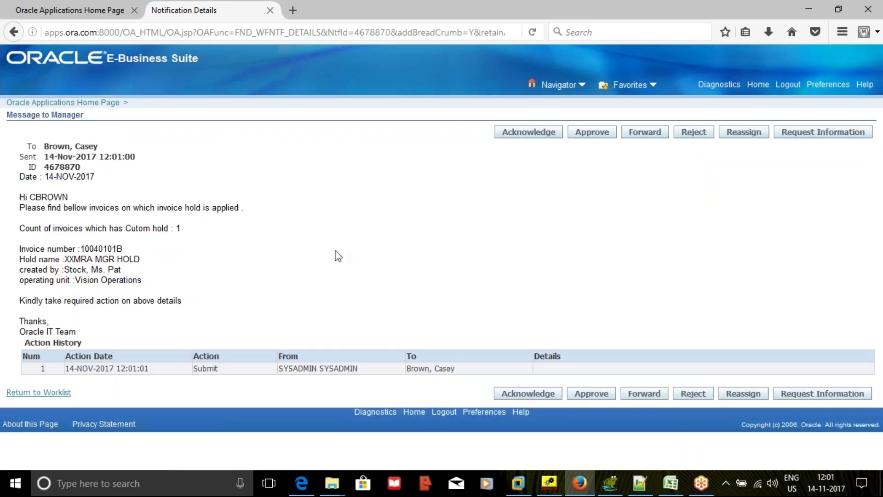
pyautogui.moveTo(193, 234); pyautogui.dragTo(19, 176)
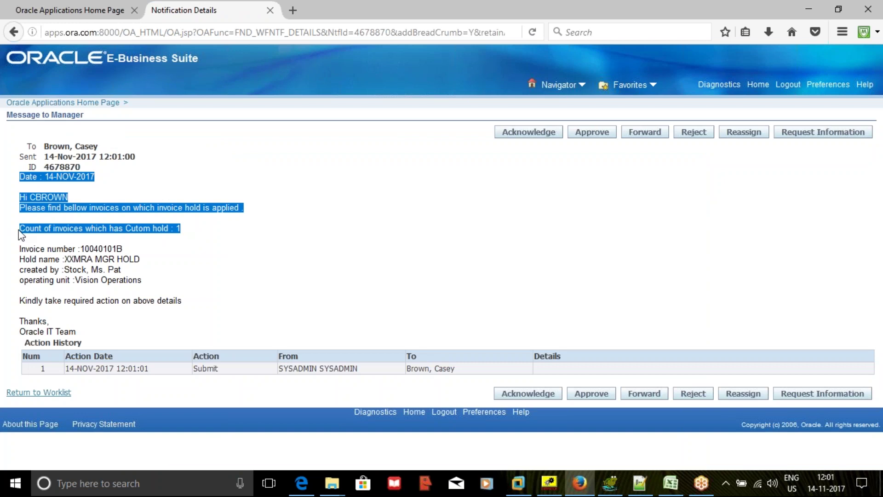
pyautogui.click(103, 205)
pyautogui.moveTo(105, 181); pyautogui.dragTo(19, 179)
pyautogui.click(293, 187)
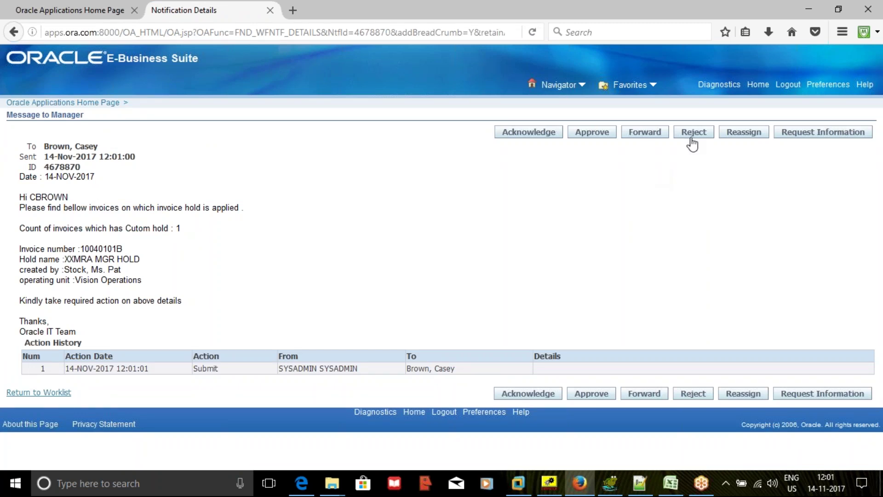
pyautogui.click(645, 133)
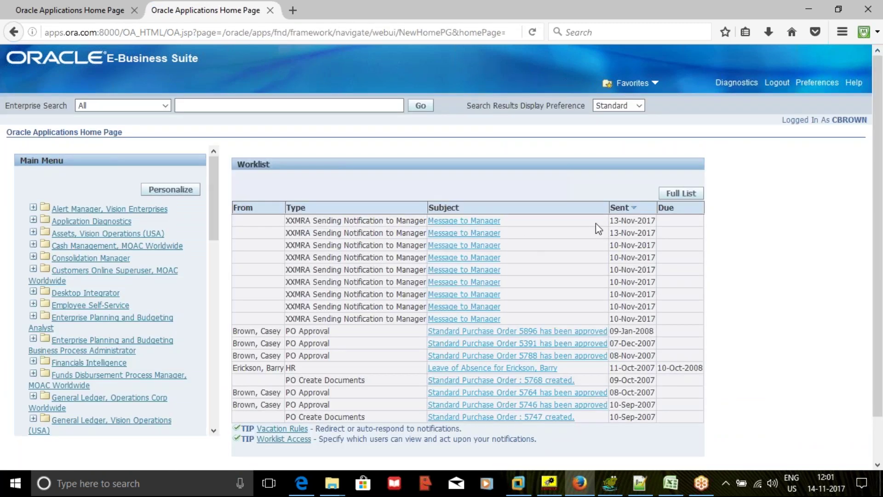
# Step: Copy the whole Class7-OacleWorkflow.sql script from Notepad++ and paste it over the existing code in Toad's SQL editor
pyautogui.click(639, 483)
pyautogui.click(213, 313)
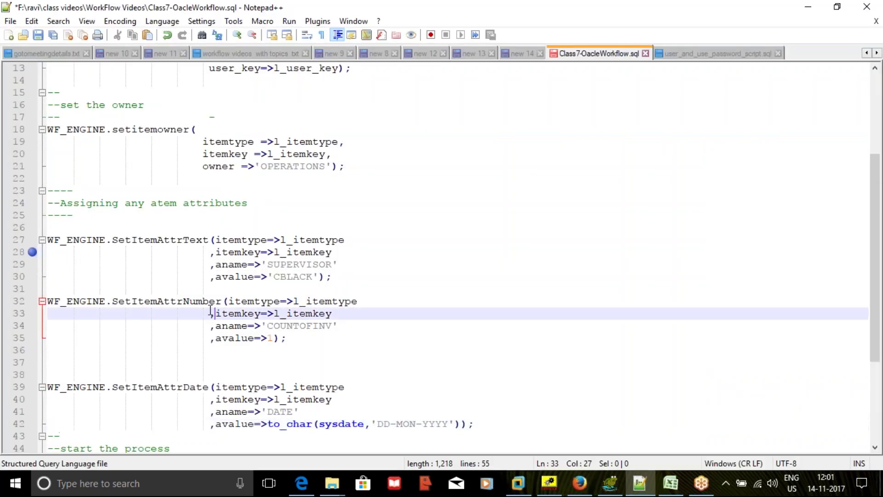
pyautogui.scroll(-4, 208, 320)
pyautogui.moveTo(89, 412); pyautogui.dragTo(5, 14)
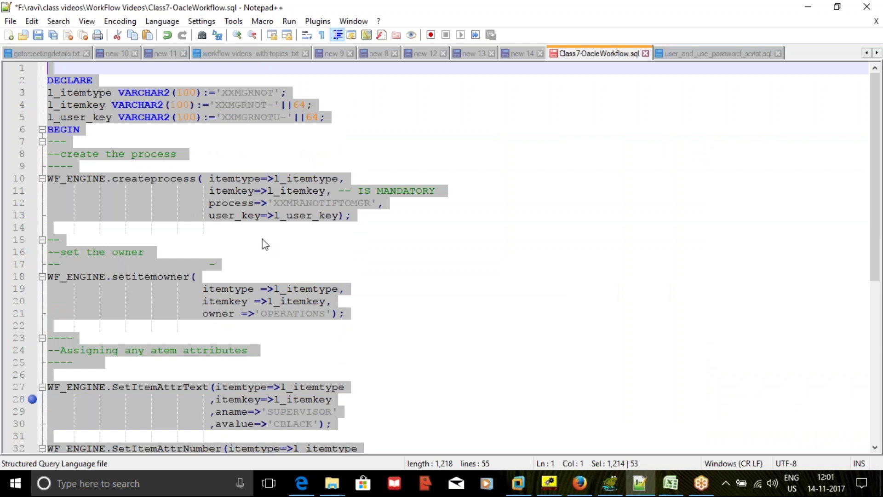
pyautogui.click(610, 484)
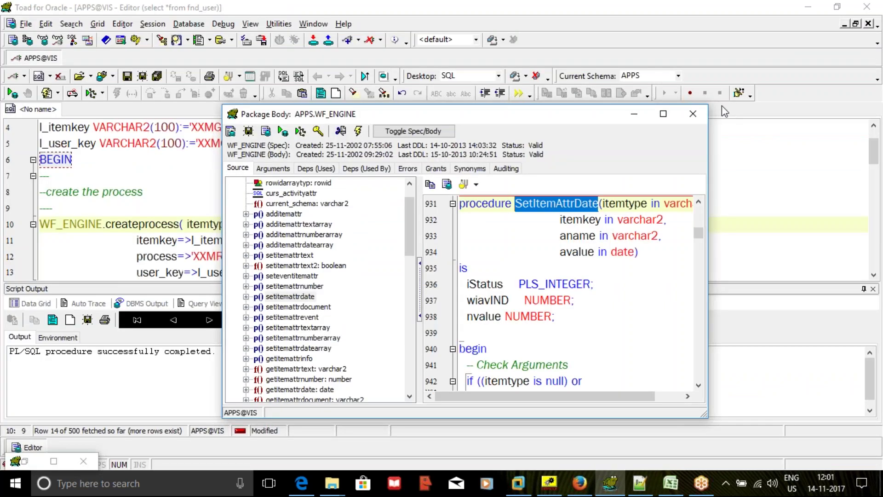
pyautogui.click(693, 114)
pyautogui.click(315, 191)
pyautogui.hotkey('ctrl', 'a')
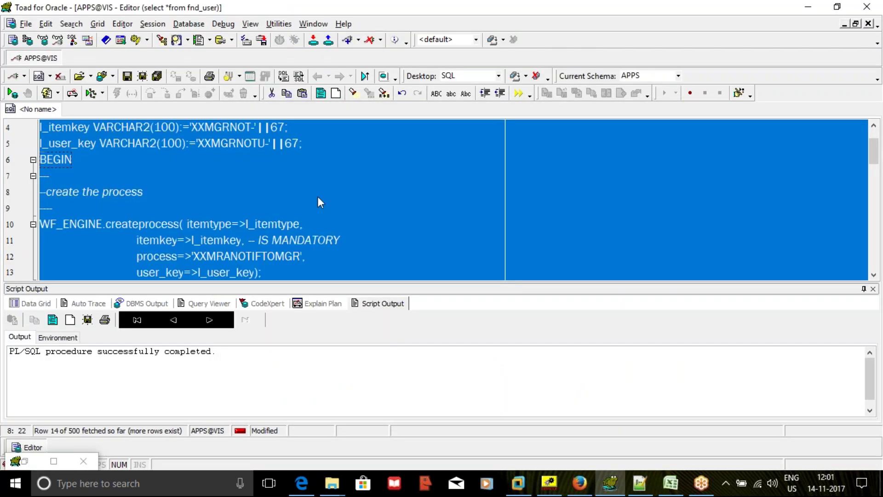
pyautogui.hotkey('ctrl', 'v')
# Step: Set the number appended to both l_itemkey and l_user_key to 69 in the script's declarations
pyautogui.scroll(17, 316, 195)
pyautogui.doubleClick(279, 176)
pyautogui.write('69')
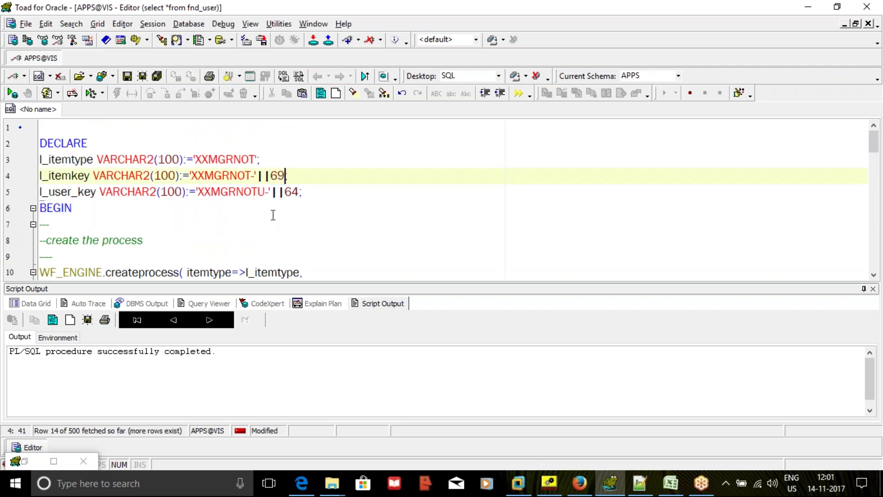
pyautogui.doubleClick(291, 192)
pyautogui.write('69')
# Step: Review the pasted script's key declarations, process owner and SUPERVISOR attribute assignment
pyautogui.scroll(-15, 302, 257)
pyautogui.scroll(9, 298, 259)
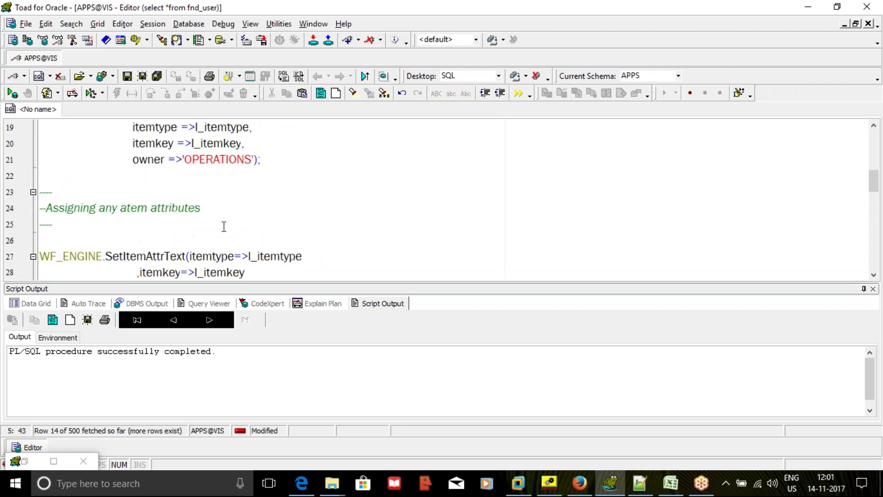
pyautogui.scroll(1, 224, 226)
pyautogui.click(228, 206)
pyautogui.scroll(3, 229, 206)
pyautogui.scroll(-4, 223, 201)
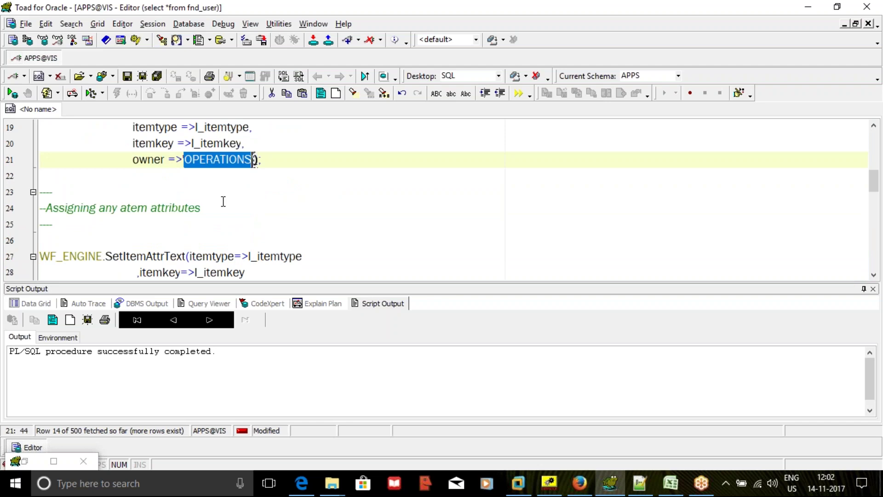
pyautogui.scroll(6, 223, 202)
pyautogui.moveTo(201, 176); pyautogui.dragTo(355, 191)
pyautogui.scroll(-5, 355, 240)
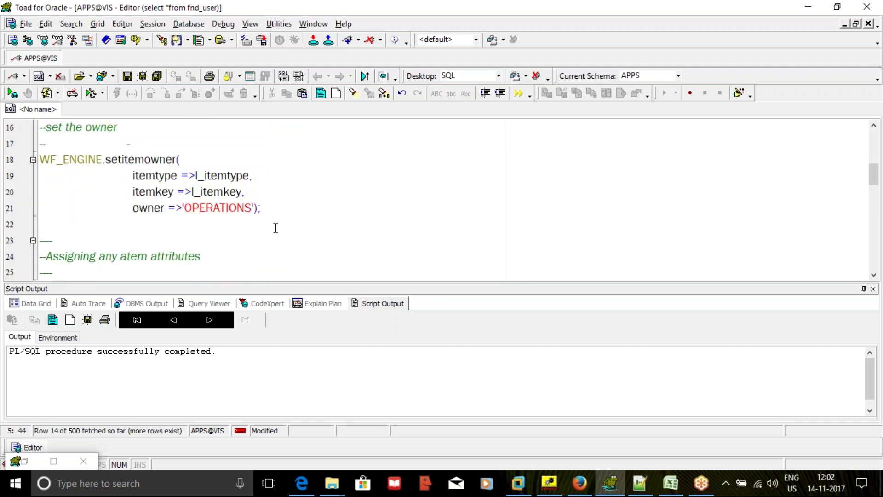
pyautogui.scroll(-8, 276, 228)
pyautogui.scroll(4, 276, 228)
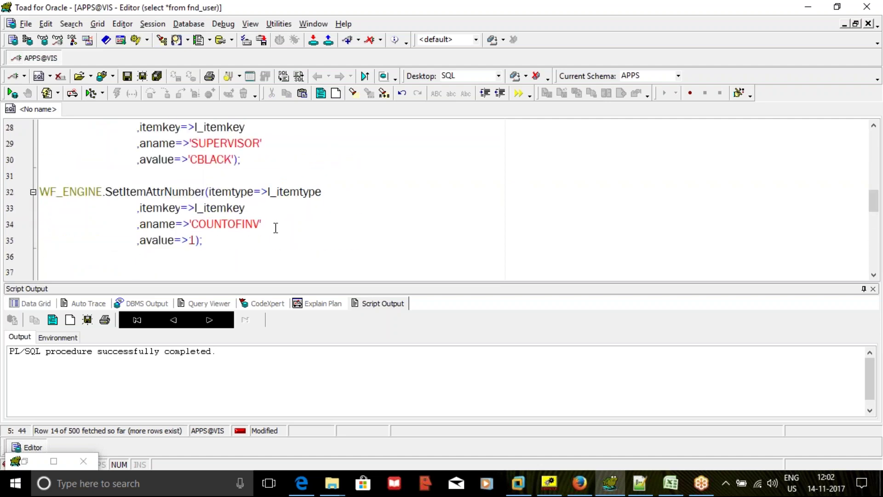
pyautogui.click(210, 161)
pyautogui.doubleClick(211, 160)
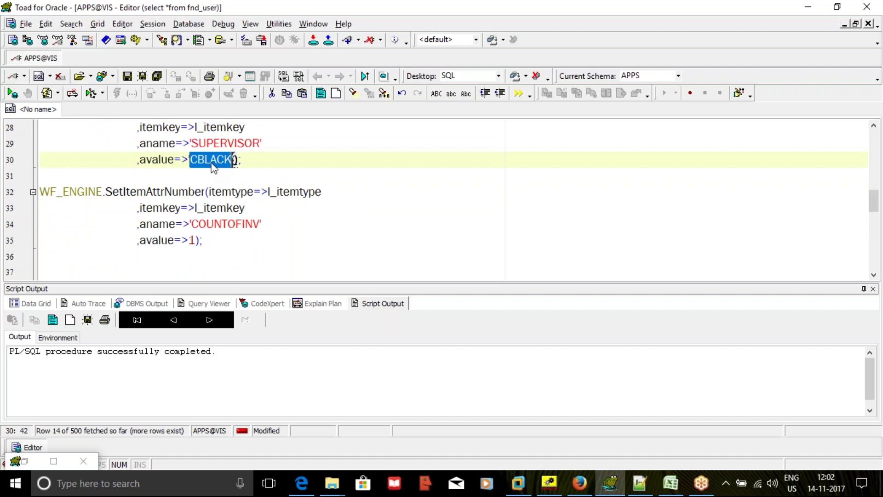
pyautogui.scroll(-1, 214, 167)
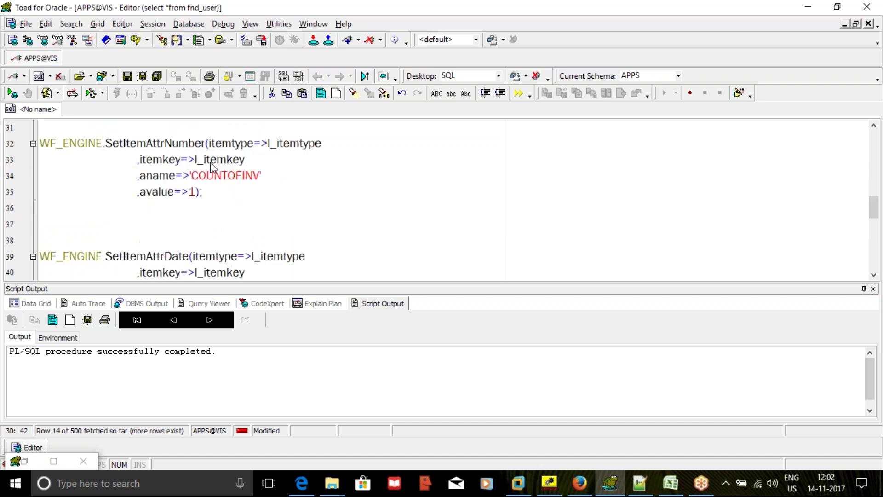
# Step: Set avalue in the SetItemAttrNumber call for COUNTOFINV to 2
pyautogui.click(195, 191)
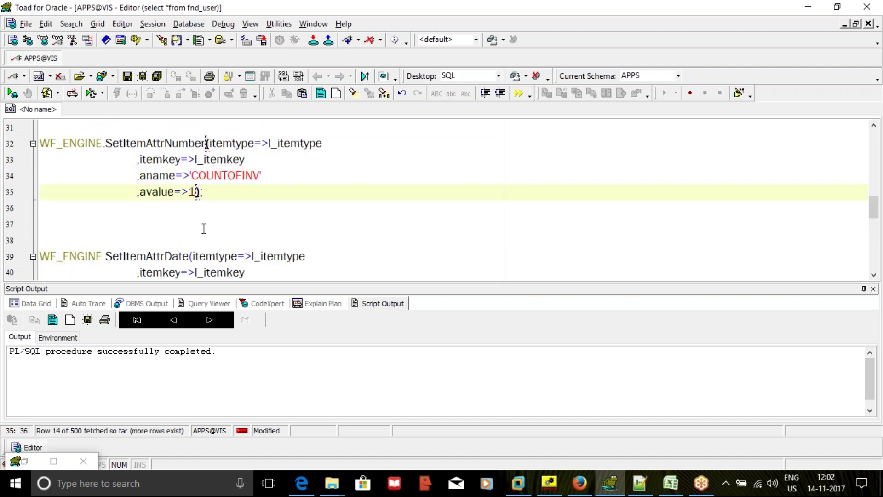
pyautogui.press('BackSpace')
pyautogui.write('2')
pyautogui.scroll(-3, 212, 230)
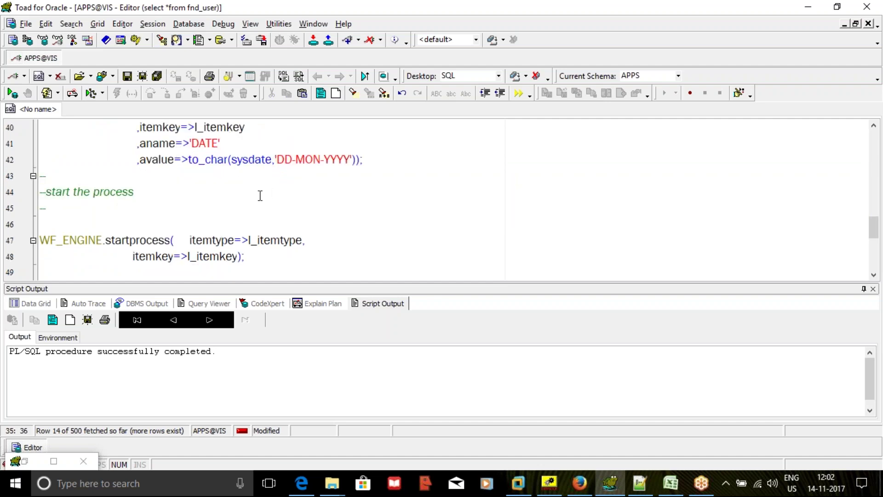
# Step: Run the entire WF_ENGINE script in Toad's SQL editor, through the final COMMIT and END
pyautogui.scroll(5, 251, 194)
pyautogui.scroll(-3, 247, 214)
pyautogui.scroll(-5, 247, 214)
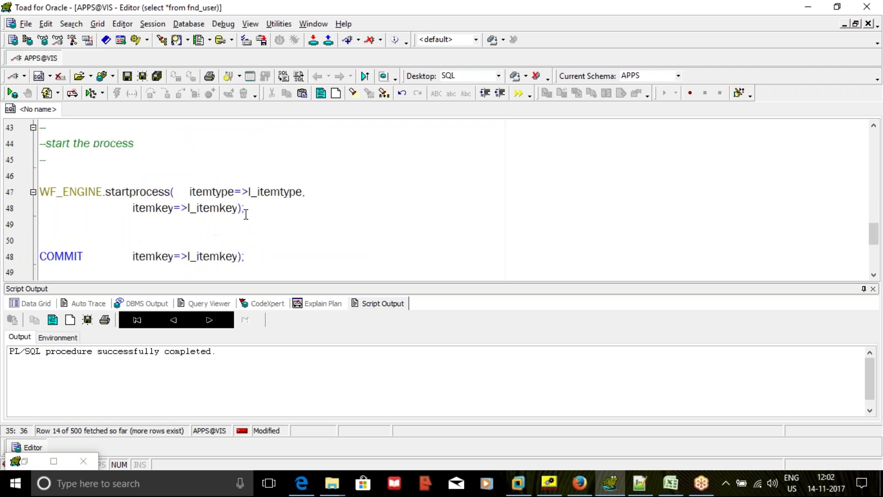
pyautogui.hotkey('ctrl', 'a')
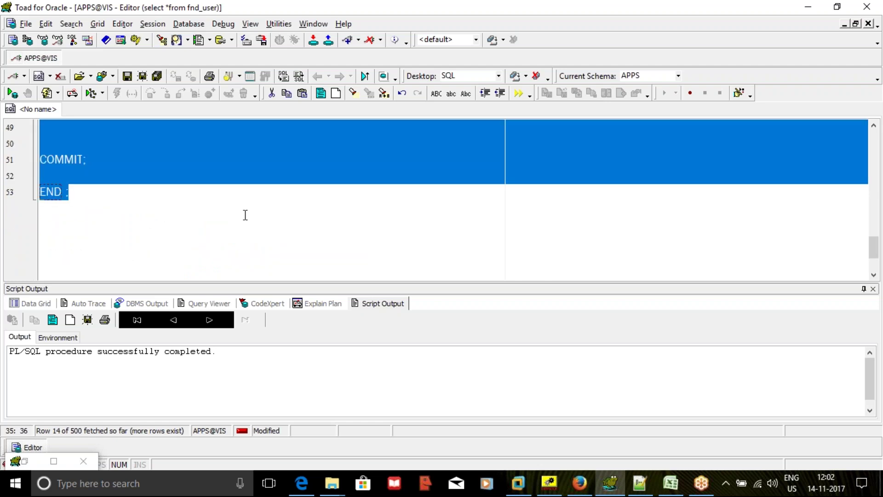
pyautogui.click(47, 93)
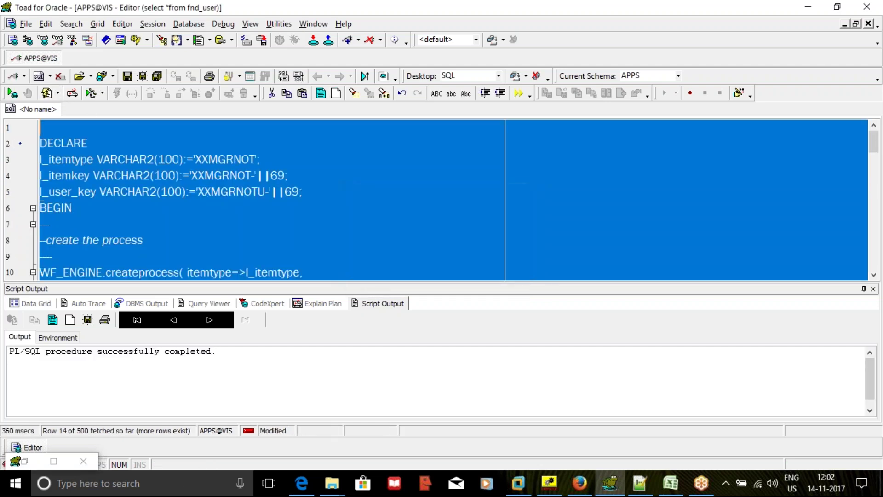
# Step: Switch to Firefox and log out of the current Oracle E-Business Suite session
pyautogui.click(579, 482)
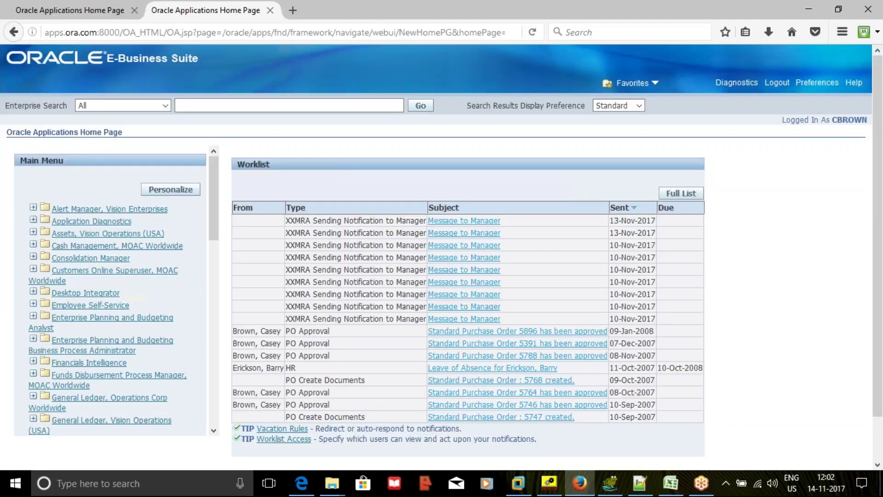
pyautogui.click(777, 83)
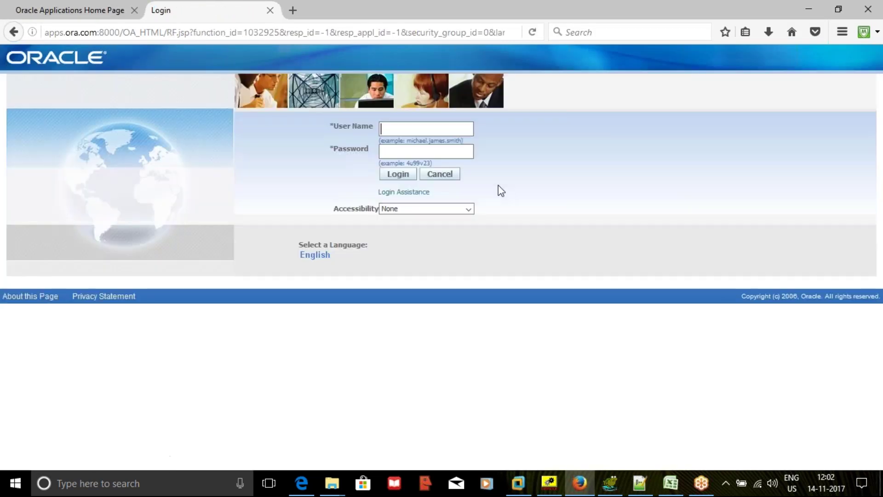
# Step: Switch back to Toad and check which user the SetItemAttrText call assigns to SUPERVISOR
pyautogui.click(609, 482)
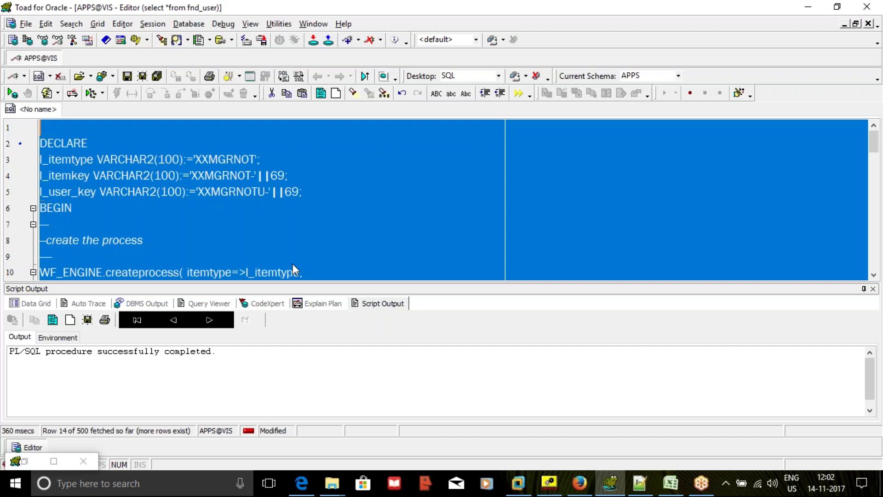
pyautogui.click(292, 264)
pyautogui.scroll(-5, 279, 225)
pyautogui.scroll(-3, 279, 226)
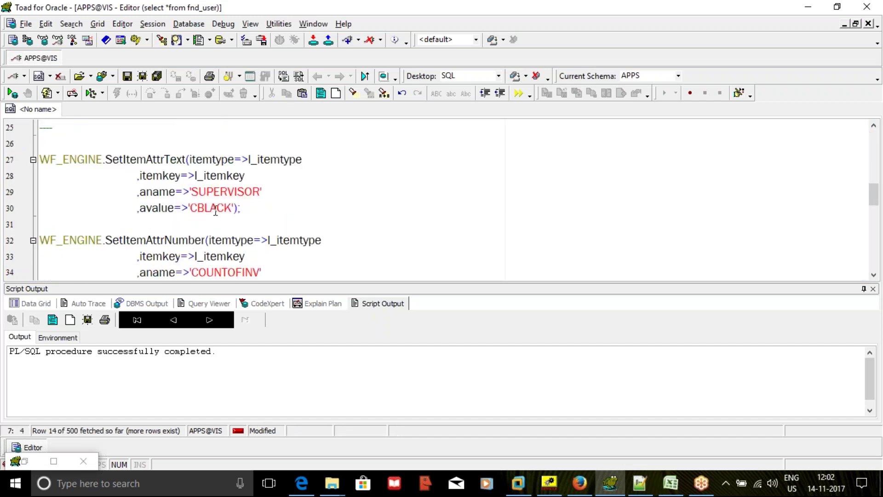
pyautogui.doubleClick(212, 208)
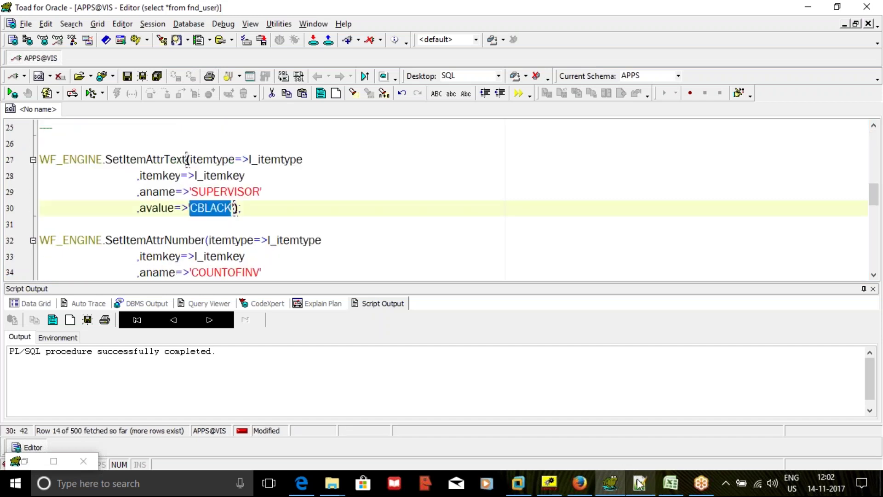
# Step: Switch to Oracle Workflow Builder and inspect the performer type and value of the XXMRANOTOFICATION node, leaving its properties unchanged
pyautogui.click(550, 482)
pyautogui.click(222, 254)
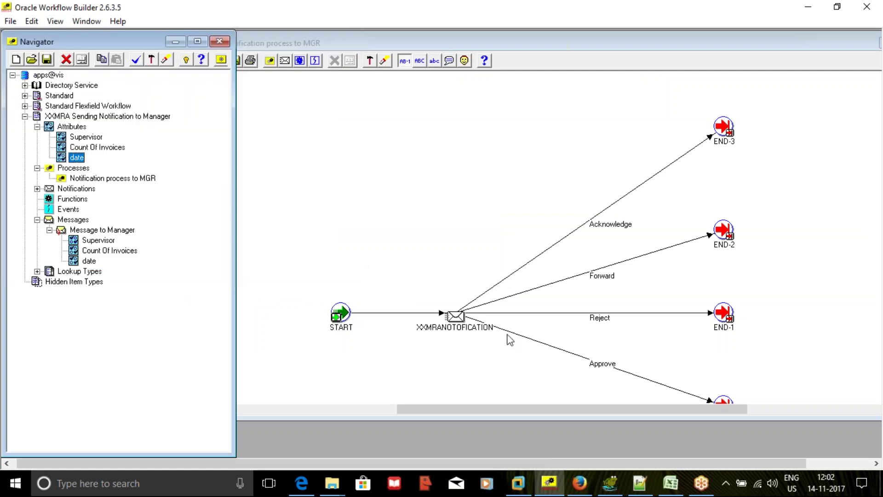
pyautogui.click(458, 317)
pyautogui.doubleClick(456, 316)
pyautogui.click(157, 67)
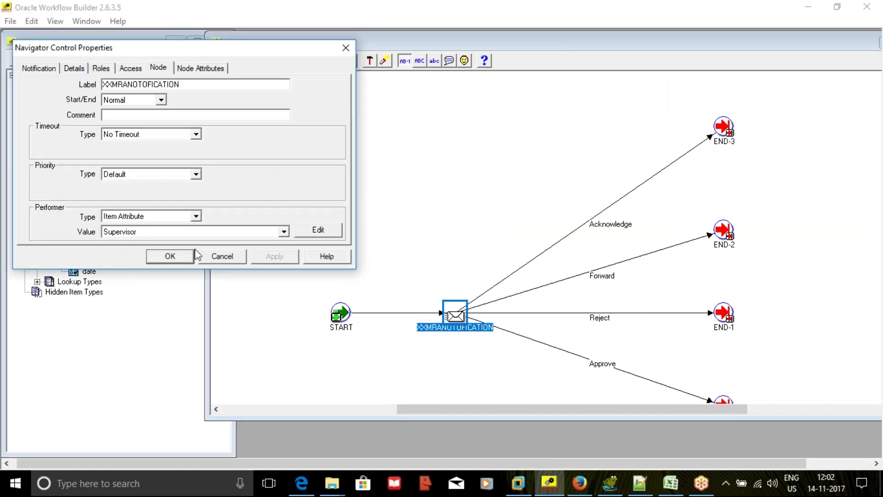
pyautogui.click(289, 305)
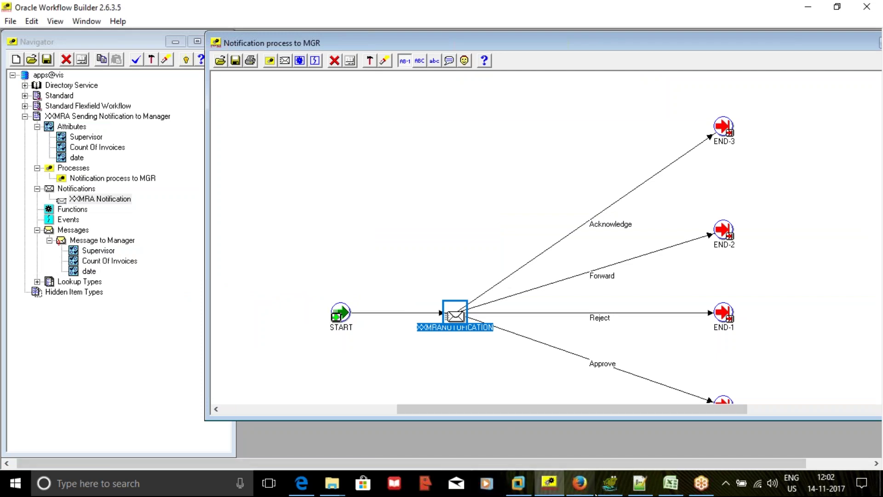
# Step: Return to Toad and compare the SUPERVISOR attribute name and its avalue with the node's performer
pyautogui.click(618, 493)
pyautogui.doubleClick(225, 191)
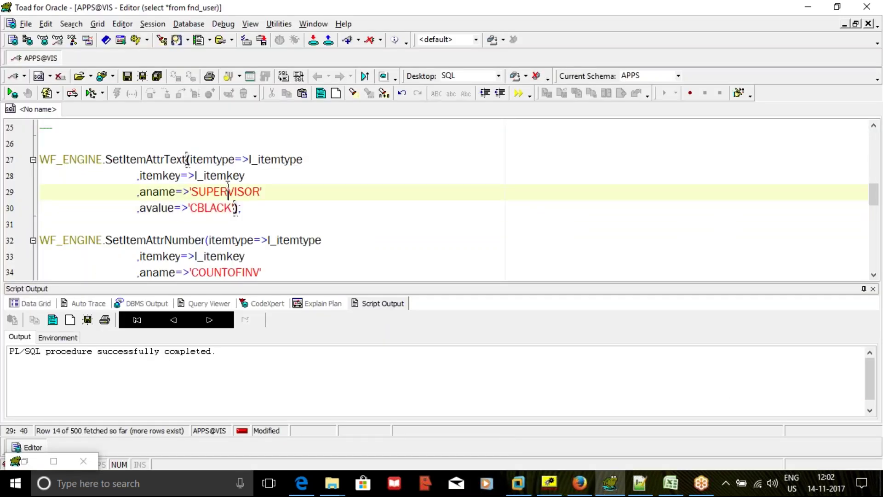
pyautogui.doubleClick(232, 208)
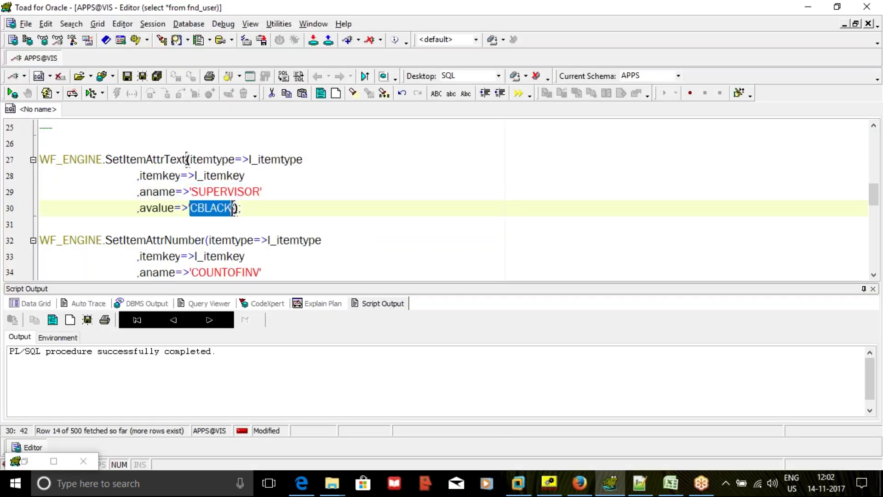
# Step: Switch to Firefox and log in to Oracle E-Business Suite as the user assigned to SUPERVISOR in the script
pyautogui.click(580, 482)
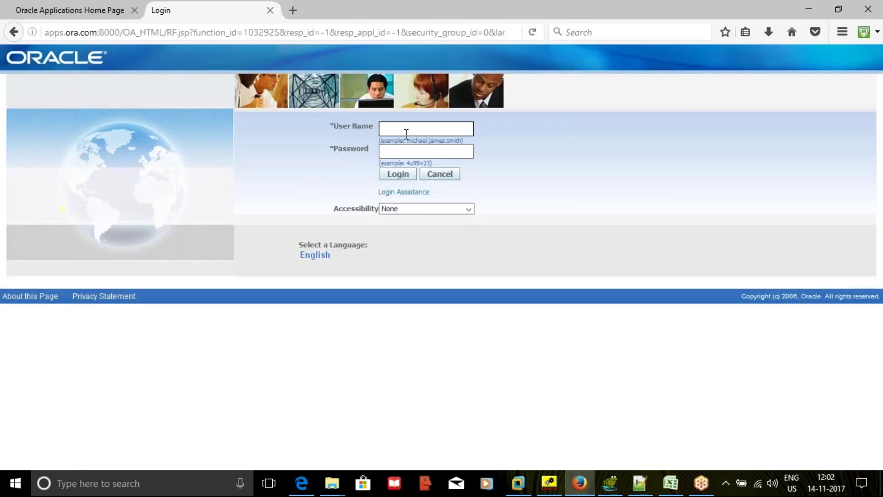
pyautogui.click(412, 130)
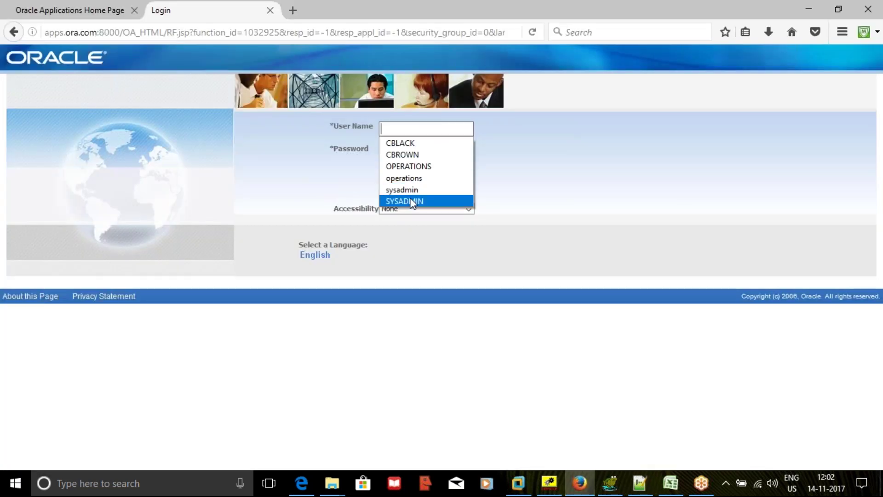
pyautogui.click(403, 143)
pyautogui.click(398, 174)
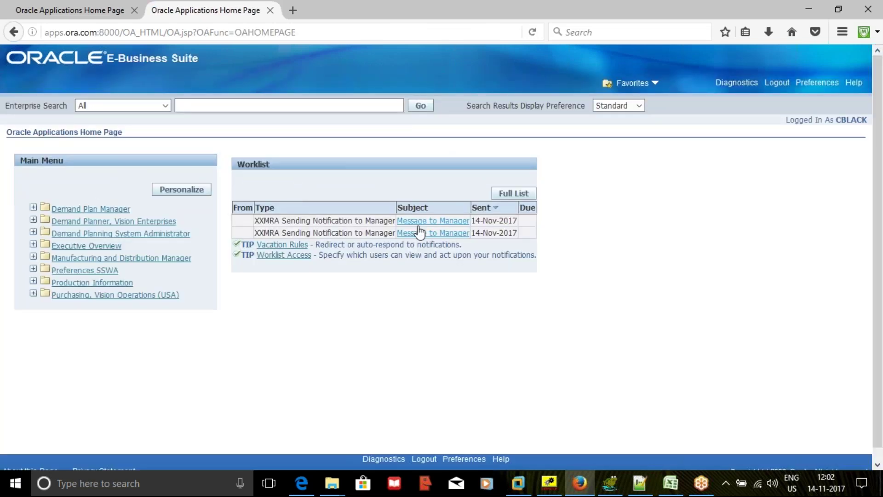
# Step: Open the first Message to Manager notification in the worklist and check its date, invoice count and message body
pyautogui.click(423, 224)
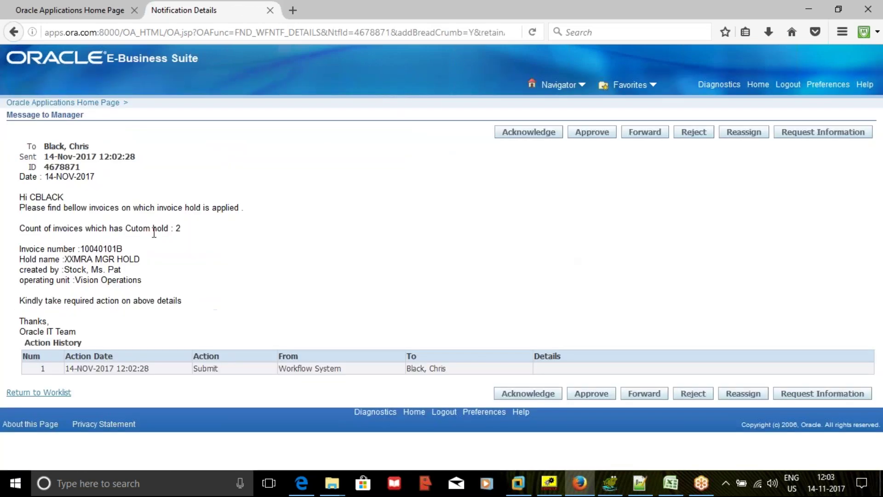
pyautogui.moveTo(154, 232); pyautogui.dragTo(3, 235)
pyautogui.moveTo(108, 183); pyautogui.dragTo(6, 174)
pyautogui.click(213, 235)
pyautogui.moveTo(93, 334); pyautogui.dragTo(3, 217)
pyautogui.click(279, 215)
pyautogui.moveTo(203, 232); pyautogui.dragTo(18, 176)
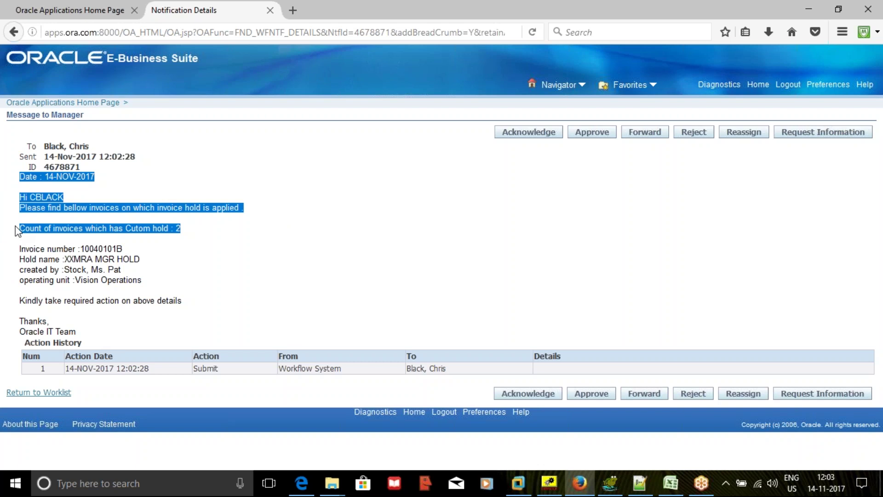
pyautogui.moveTo(96, 177); pyautogui.dragTo(14, 179)
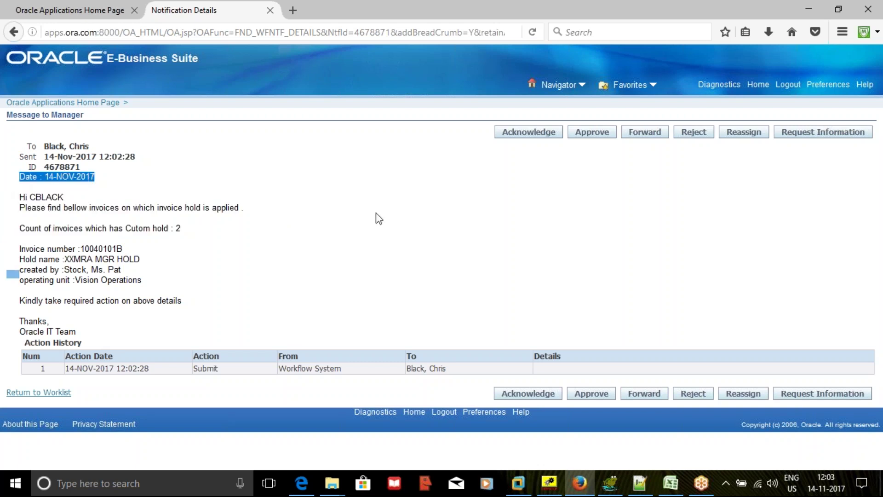
pyautogui.click(377, 219)
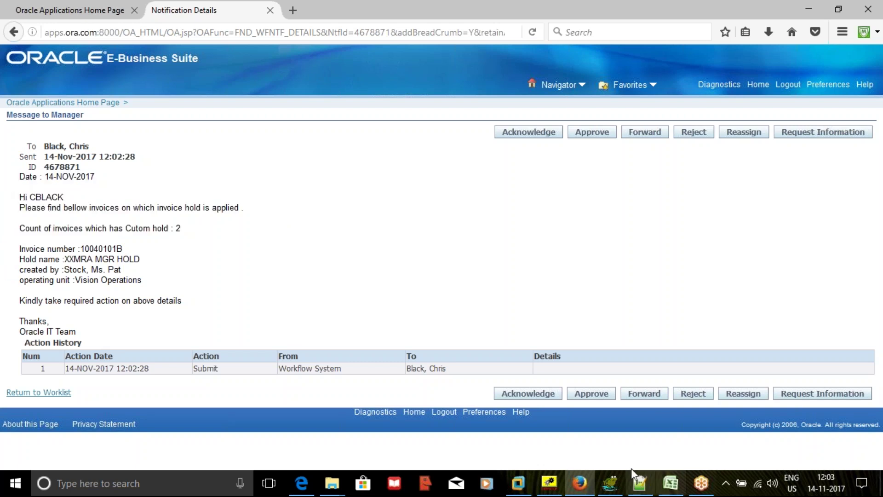
# Step: Switch to Notepad++ and review the SetItemAttrNumber, SetItemAttrDate and SetItemAttrText calls in Class7-OacleWorkflow.sql
pyautogui.click(639, 482)
pyautogui.click(147, 252)
pyautogui.scroll(-6, 157, 269)
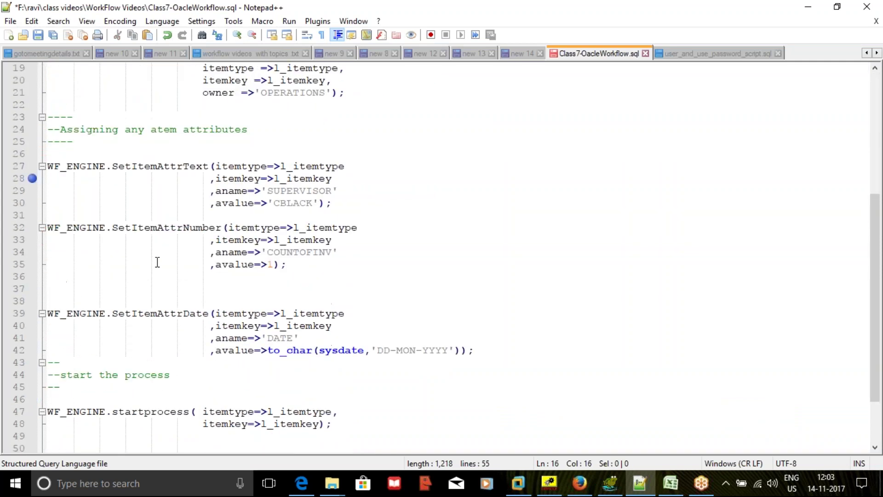
pyautogui.doubleClick(169, 228)
pyautogui.doubleClick(159, 314)
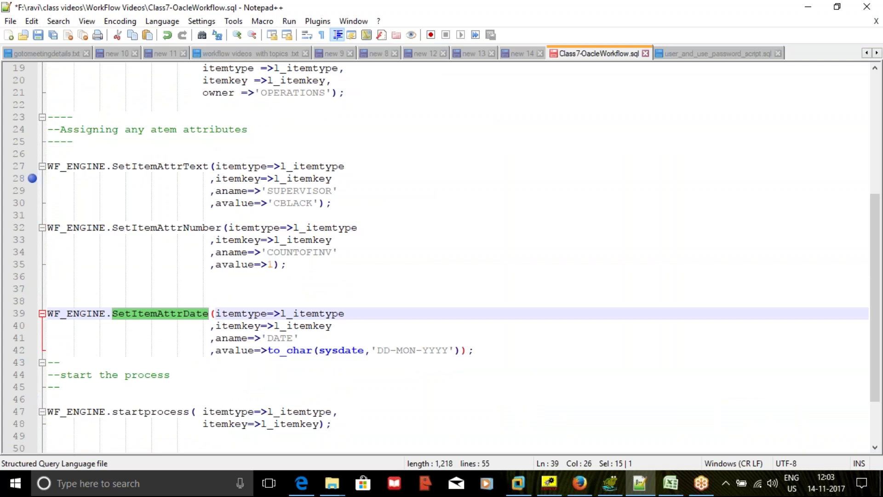
pyautogui.doubleClick(168, 168)
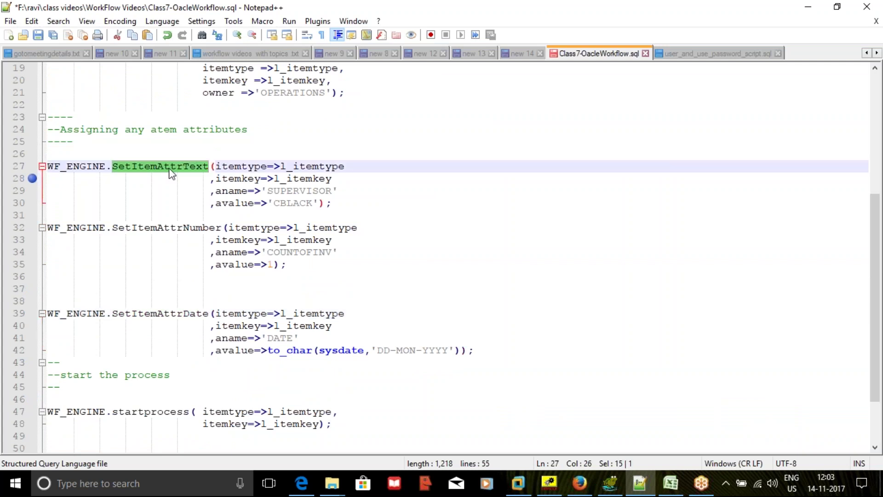